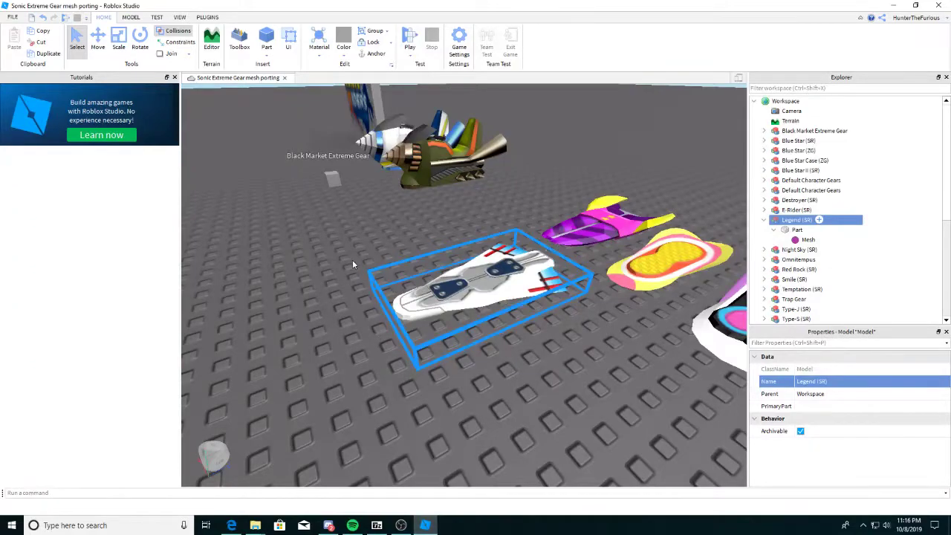
Set the Transparency of the part carrying the Sonic Riders logo to 1
{"action": "left_click", "coordinate": [353, 264]}
{"action": "right_click_drag", "start_coordinate": [353, 264], "coordinate": [353, 265]}
{"action": "key", "text": "a"}
{"action": "key", "text": "w"}
{"action": "key", "text": "s"}
{"action": "key", "text": "d"}
{"action": "left_click", "coordinate": [353, 264]}
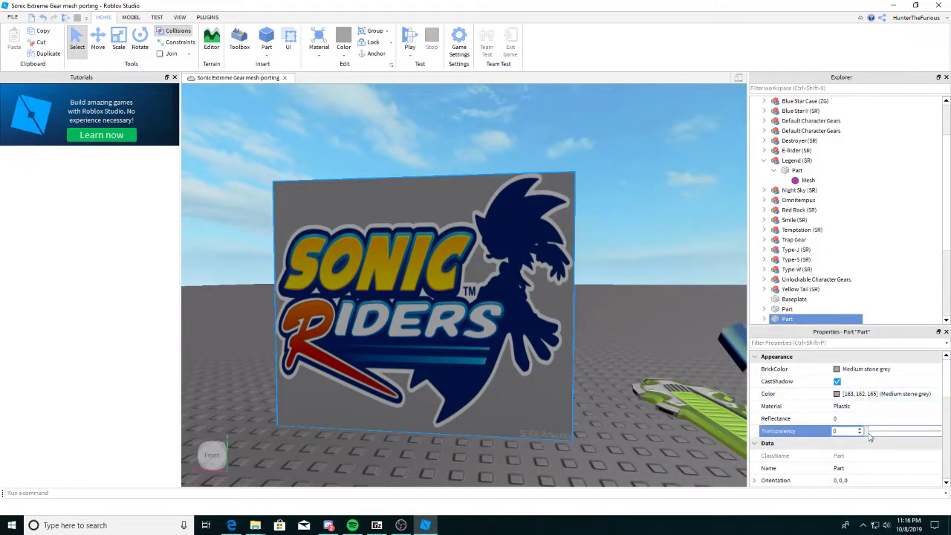
{"action": "left_click_drag", "start_coordinate": [874, 437], "coordinate": [948, 437]}
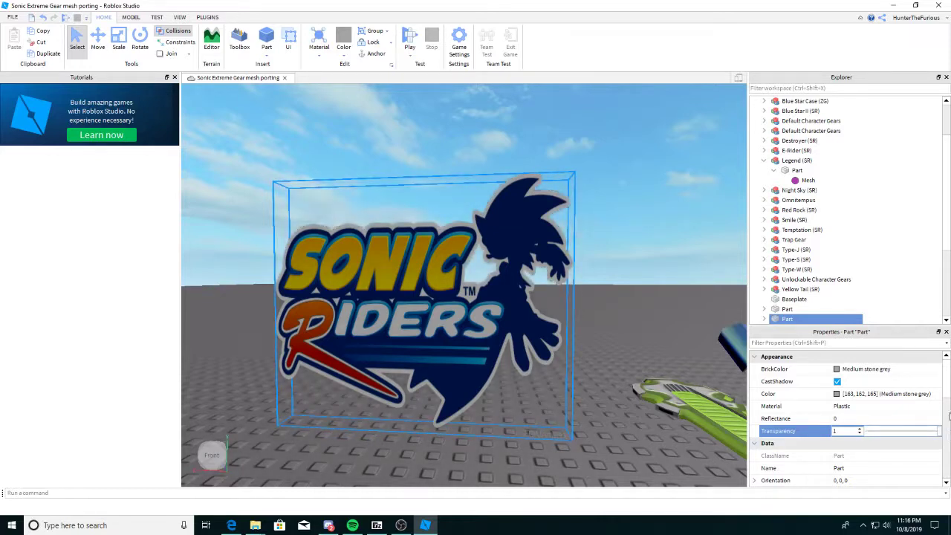
Examine the Sonic Riders: Zero Gravity logo wall and the gear models displayed around it
{"action": "left_click", "coordinate": [634, 316]}
{"action": "key", "text": "s"}
{"action": "right_click_drag", "start_coordinate": [634, 316], "coordinate": [634, 327]}
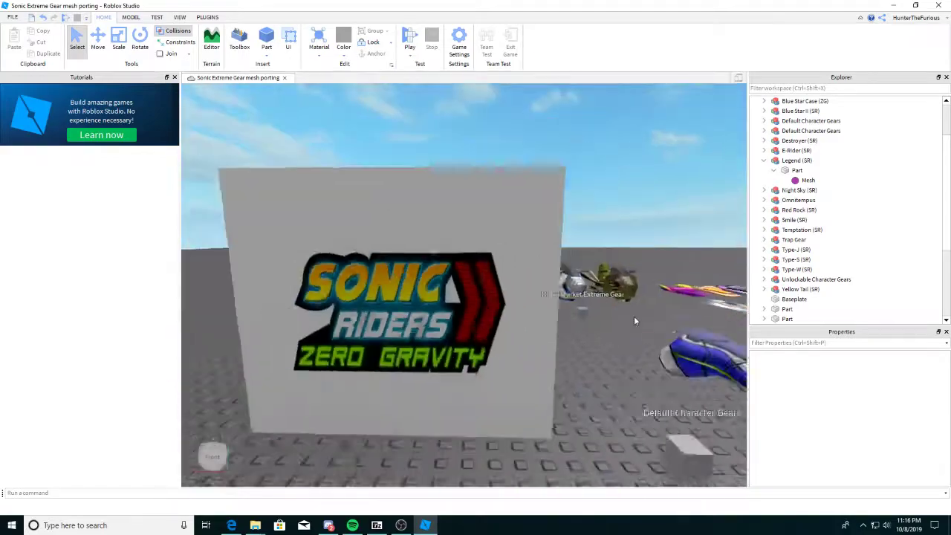
{"action": "left_click", "coordinate": [450, 284]}
{"action": "left_click", "coordinate": [561, 378]}
{"action": "key", "text": "w"}
{"action": "right_click_drag", "start_coordinate": [562, 377], "coordinate": [559, 374]}
{"action": "key", "text": "w"}
{"action": "key", "text": "w"}
{"action": "key", "text": "w"}
{"action": "key", "text": "s"}
{"action": "key", "text": "a"}
{"action": "key", "text": "a"}
{"action": "key", "text": "d"}
{"action": "key", "text": "a"}
{"action": "key", "text": "a"}
{"action": "key", "text": "w"}
{"action": "key", "text": "w"}
{"action": "key", "text": "a"}
{"action": "key", "text": "w"}
{"action": "key", "text": "d"}
{"action": "key", "text": "s"}
{"action": "key", "text": "a"}
{"action": "left_click", "coordinate": [358, 205]}
{"action": "left_click", "coordinate": [500, 389]}
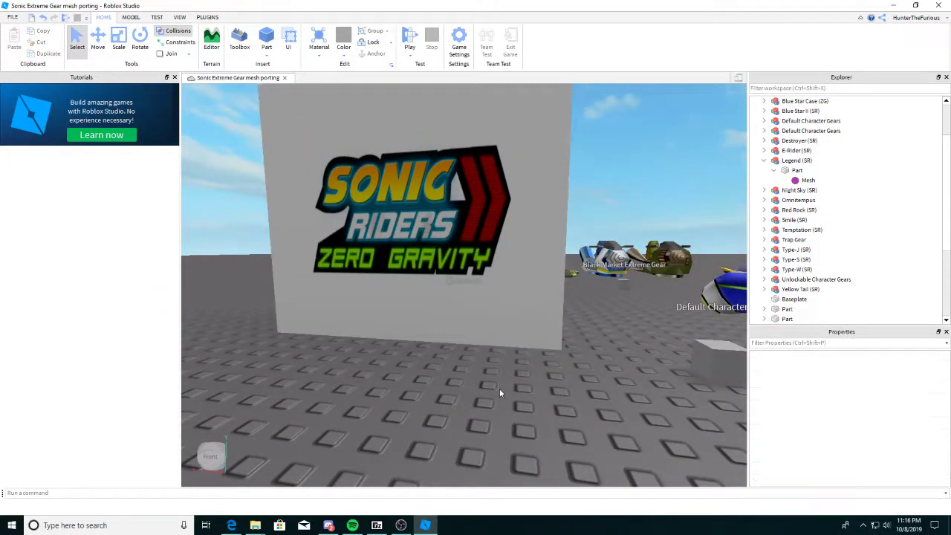
Look over the row of character board gears and collapse the Legend (SR) model in the object tree
{"action": "key", "text": "w"}
{"action": "right_click_drag", "start_coordinate": [500, 389], "coordinate": [522, 386]}
{"action": "key", "text": "w"}
{"action": "key", "text": "s"}
{"action": "key", "text": "w"}
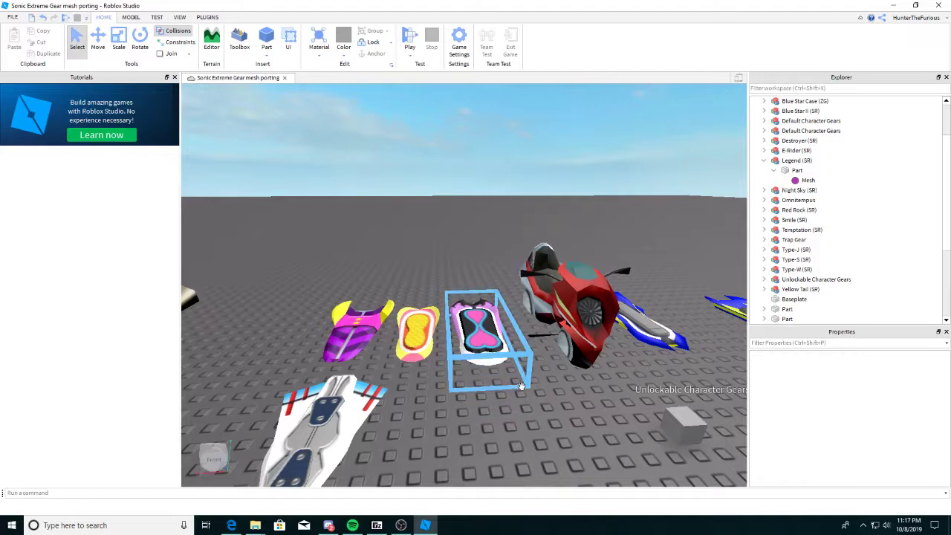
{"action": "key", "text": "d"}
{"action": "key", "text": "w"}
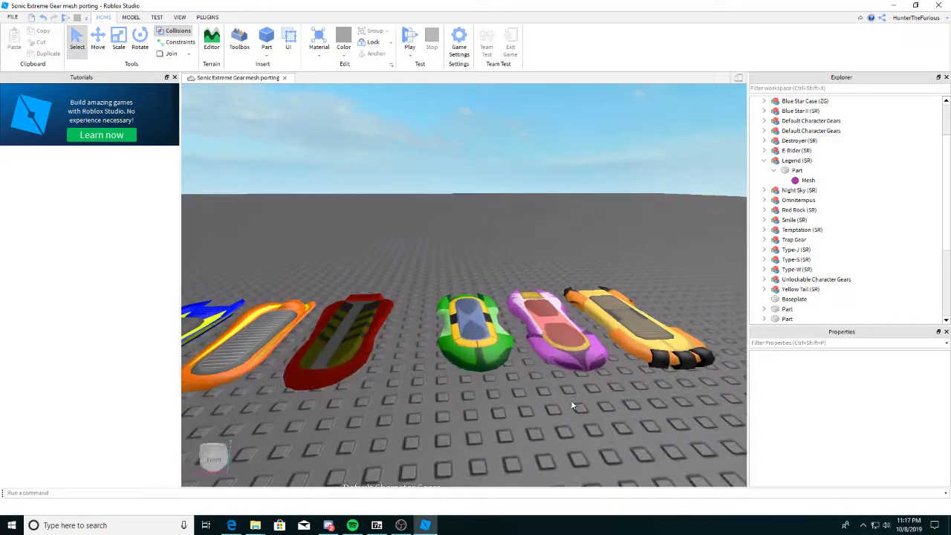
{"action": "right_click", "coordinate": [571, 401]}
{"action": "left_click", "coordinate": [467, 387]}
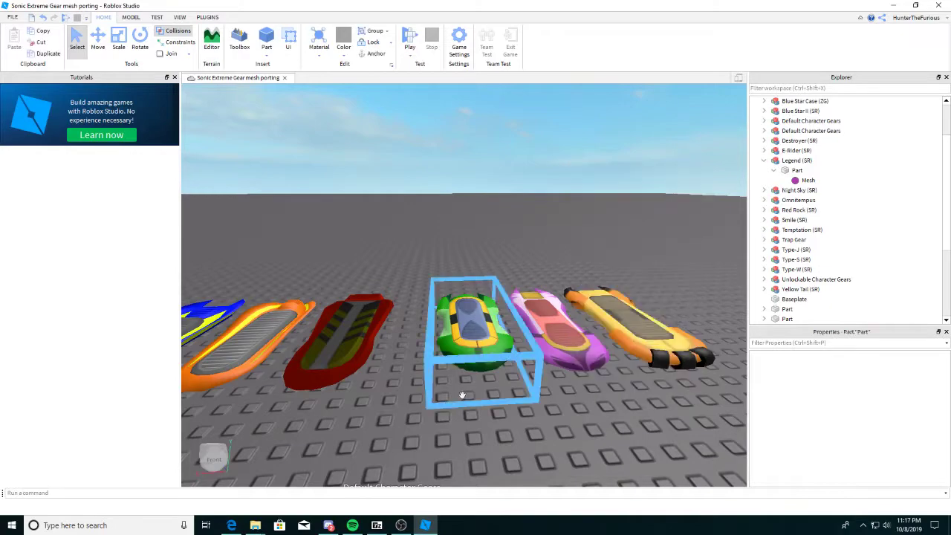
{"action": "left_click", "coordinate": [764, 162]}
{"action": "left_click", "coordinate": [604, 194]}
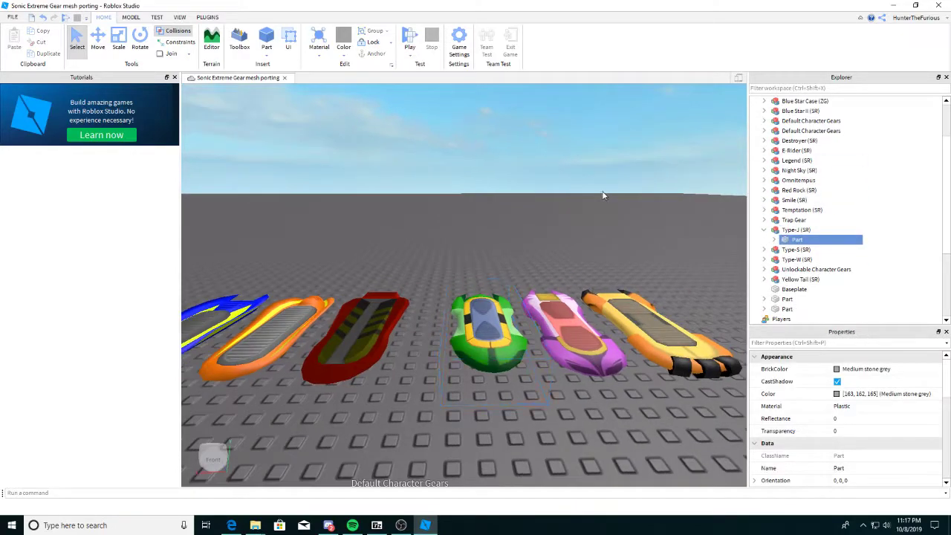
View the transparent Sonic Riders logo from the side and examine the red board with yellow stripes up close
{"action": "right_click_drag", "start_coordinate": [604, 195], "coordinate": [599, 194]}
{"action": "key", "text": "w"}
{"action": "key", "text": "w"}
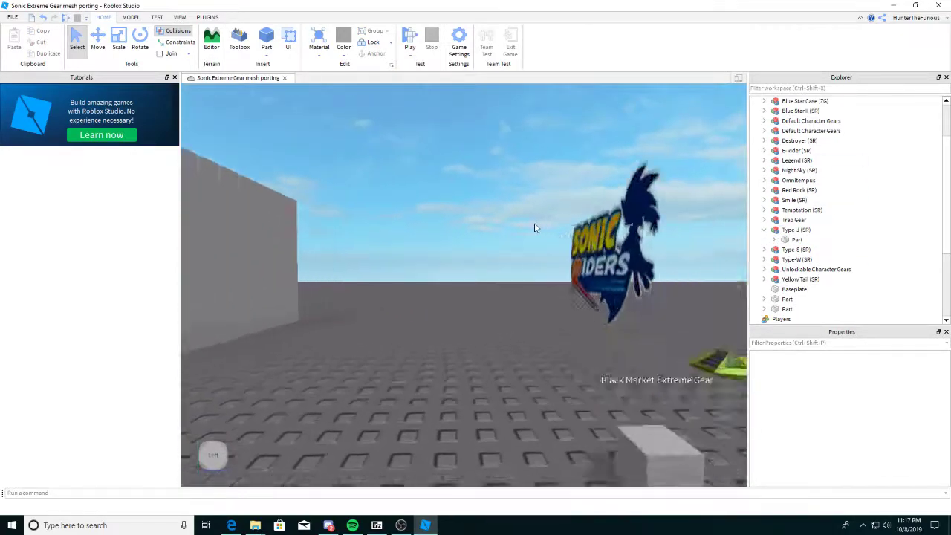
{"action": "right_click_drag", "start_coordinate": [535, 228], "coordinate": [535, 223]}
{"action": "key", "text": "w"}
{"action": "key", "text": "w"}
{"action": "key", "text": "d"}
{"action": "key", "text": "w"}
{"action": "key", "text": "w"}
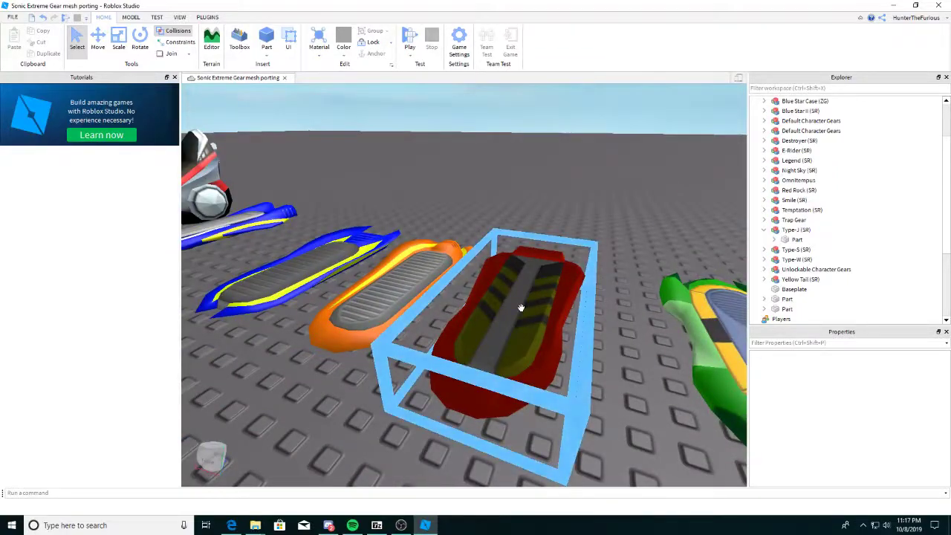
{"action": "left_click", "coordinate": [522, 308]}
{"action": "key", "text": "w"}
{"action": "mouse_move", "coordinate": [538, 308]}
{"action": "right_mouse_down"}
{"action": "mouse_move", "coordinate": [544, 298]}
{"action": "mouse_move", "coordinate": [516, 311]}
{"action": "mouse_move", "coordinate": [537, 305]}
{"action": "right_mouse_up"}
{"action": "key", "text": "s"}
{"action": "key", "text": "s"}
{"action": "key", "text": "w"}
Inspect the character gears one by one, including Blue Star II (SR), Blue Star (SR) and E-Rider (SR)
{"action": "left_click", "coordinate": [542, 301]}
{"action": "key", "text": "d"}
{"action": "key", "text": "w"}
{"action": "key", "text": "s"}
{"action": "left_click", "coordinate": [516, 310]}
{"action": "key", "text": "d"}
{"action": "left_click", "coordinate": [536, 307]}
{"action": "key", "text": "a"}
{"action": "left_click", "coordinate": [483, 254]}
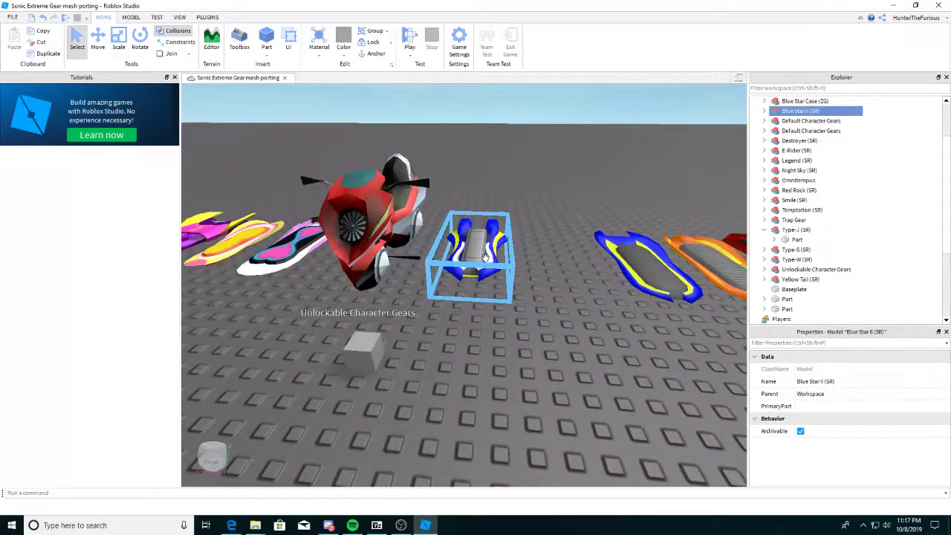
{"action": "key", "text": "d"}
{"action": "left_click", "coordinate": [511, 257]}
{"action": "key", "text": "d"}
{"action": "key", "text": "a"}
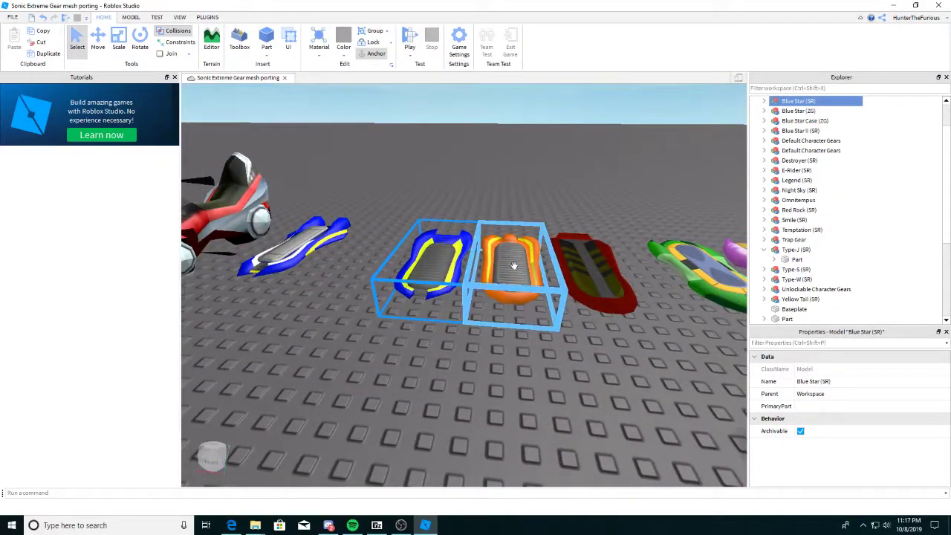
{"action": "left_click", "coordinate": [513, 266]}
{"action": "key", "text": "a"}
{"action": "left_click", "coordinate": [549, 250]}
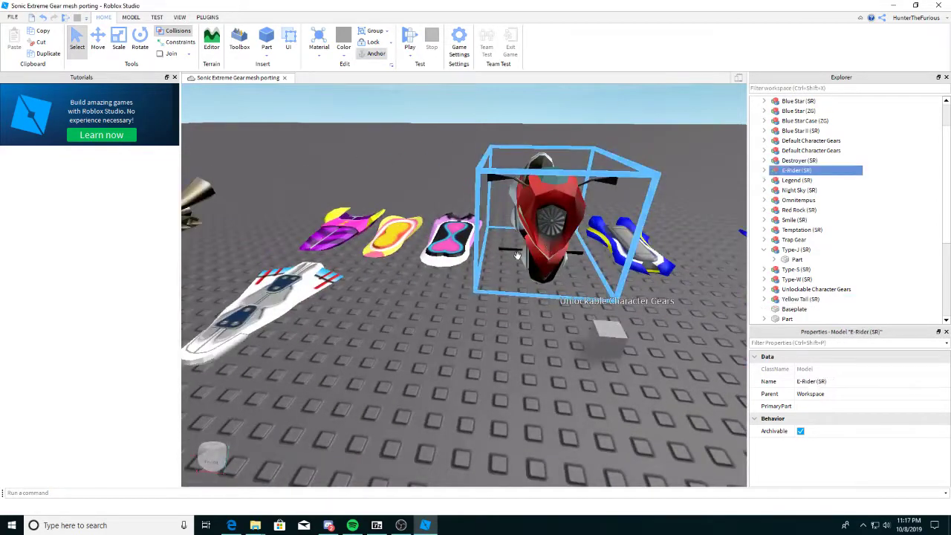
Inspect the Temptation (SR), Smile (SR), purple-and-yellow and Legend (SR) boards in turn
{"action": "right_click_drag", "start_coordinate": [518, 258], "coordinate": [518, 257]}
{"action": "key", "text": "s"}
{"action": "key", "text": "a"}
{"action": "scroll", "coordinate": [518, 256], "scroll_direction": "up", "scroll_amount": 3}
{"action": "left_click", "coordinate": [519, 256]}
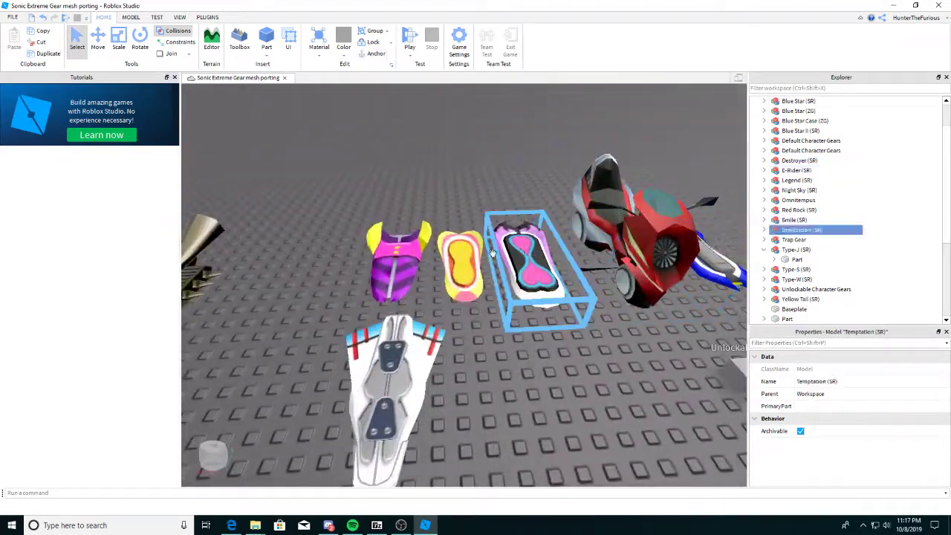
{"action": "left_click", "coordinate": [464, 264]}
{"action": "left_click", "coordinate": [400, 264]}
{"action": "left_click", "coordinate": [413, 389]}
{"action": "key", "text": "a"}
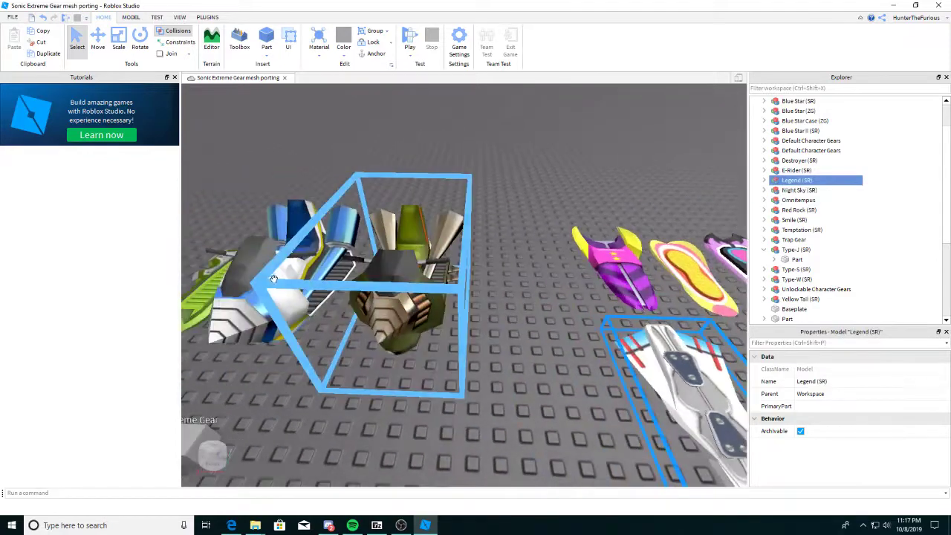
Inspect the Black Market gears, including Omnitempus and Trap Gear, and the Default Character Gears by the Zero Gravity wall
{"action": "left_click", "coordinate": [421, 279]}
{"action": "key", "text": "a"}
{"action": "left_click", "coordinate": [420, 279]}
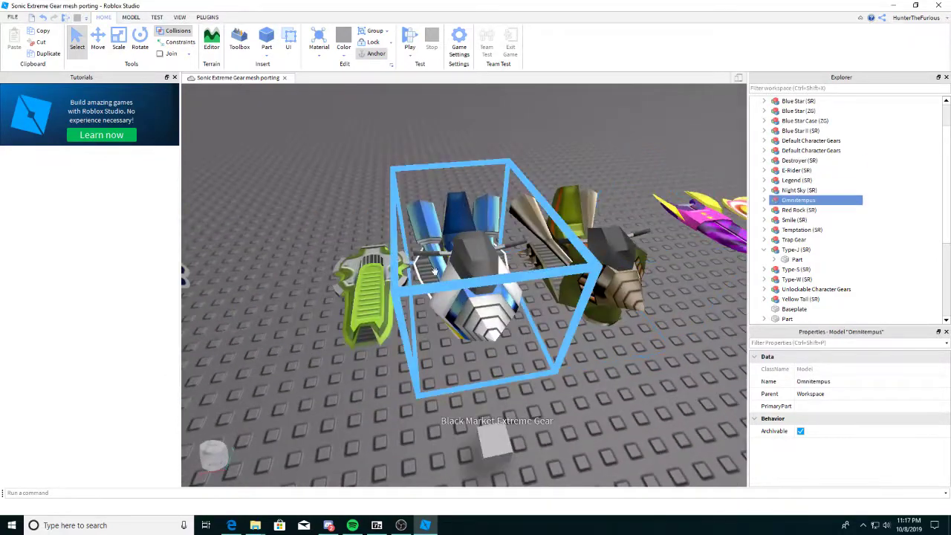
{"action": "left_click", "coordinate": [376, 304]}
{"action": "key", "text": "f"}
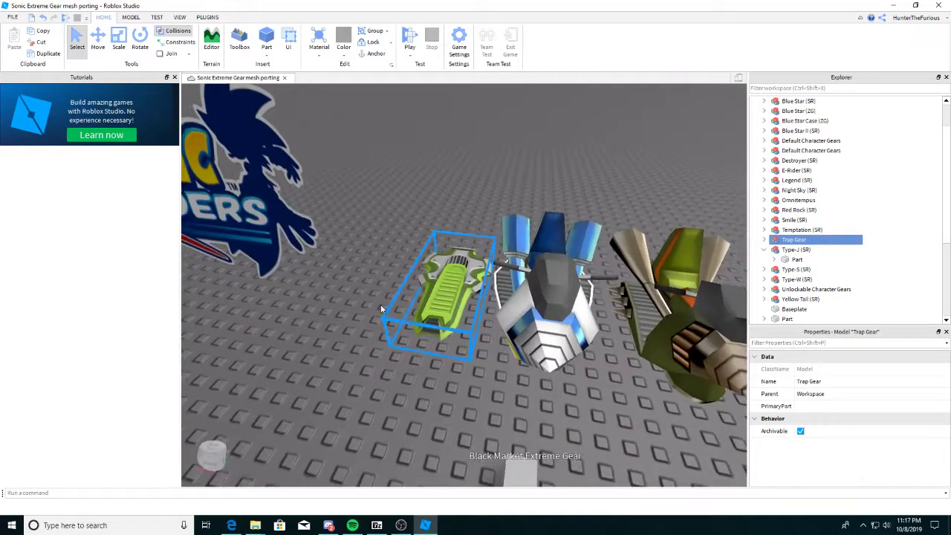
{"action": "key", "text": "a"}
{"action": "right_click_drag", "start_coordinate": [381, 306], "coordinate": [381, 305]}
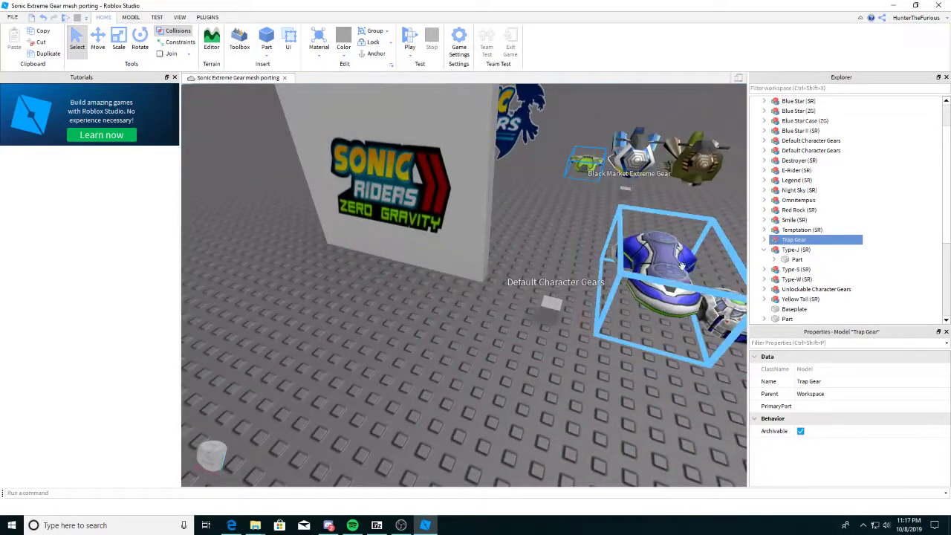
{"action": "left_click", "coordinate": [636, 274]}
{"action": "right_click_drag", "start_coordinate": [636, 274], "coordinate": [636, 274]}
{"action": "key", "text": "w"}
{"action": "key", "text": "w"}
{"action": "key", "text": "s"}
Start saving the Smile (SR) model to Roblox, titled "Sonic Riders - Smile" and described as "Credits to Sega" plus "Description from in game:"
{"action": "left_click", "coordinate": [447, 254]}
{"action": "left_click", "coordinate": [445, 253]}
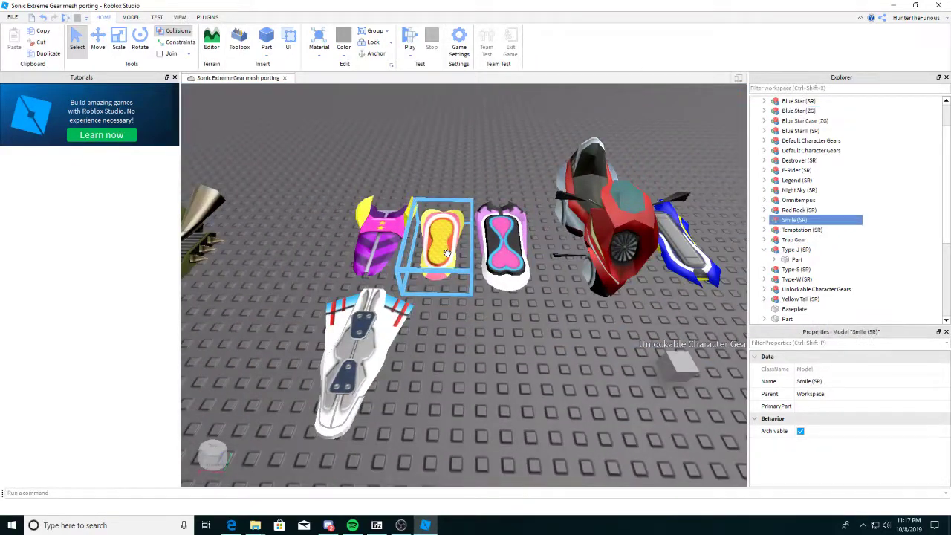
{"action": "right_click", "coordinate": [799, 221]}
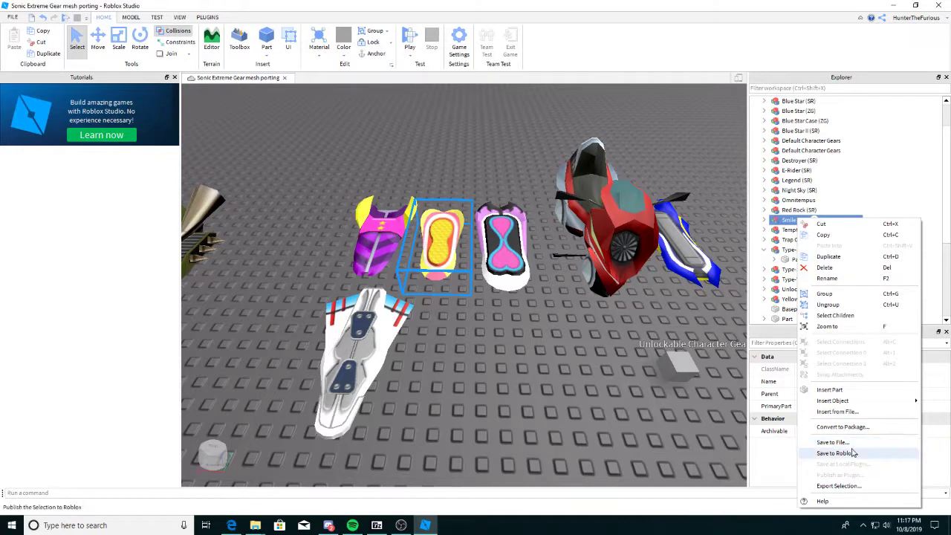
{"action": "left_click", "coordinate": [838, 453]}
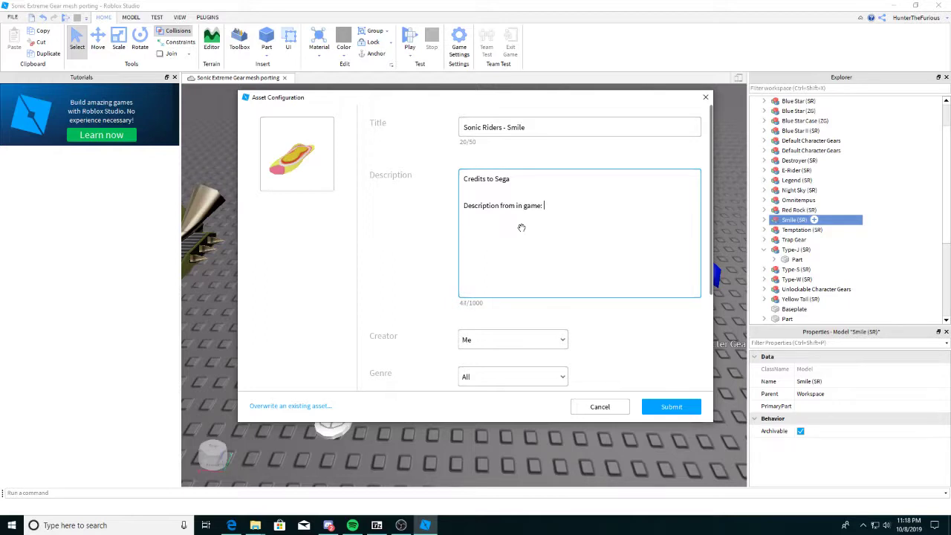
Switch to the Edge browser and open the Smile article on the Sonic News Network wiki
{"action": "left_click", "coordinate": [231, 526]}
{"action": "left_click", "coordinate": [397, 6]}
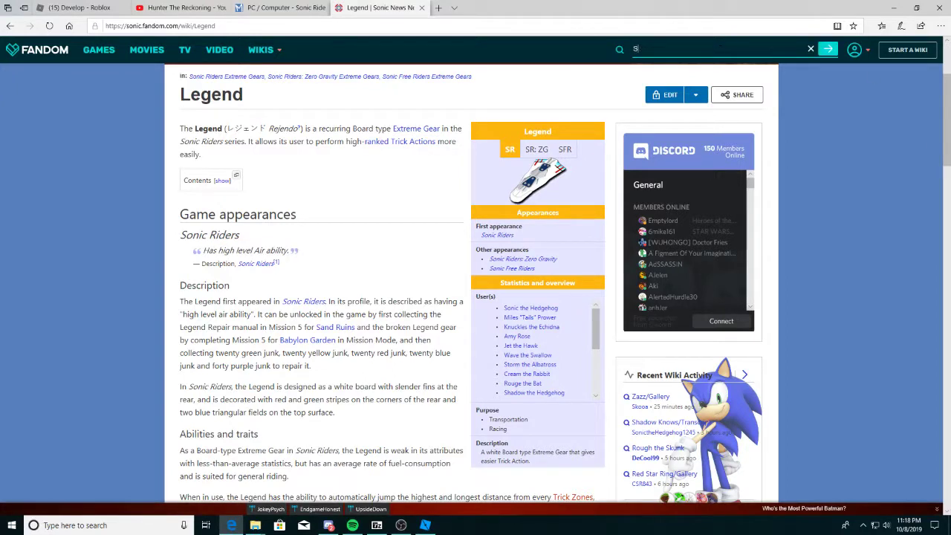
{"action": "type", "text": "Smile"}
{"action": "left_click", "coordinate": [651, 70]}
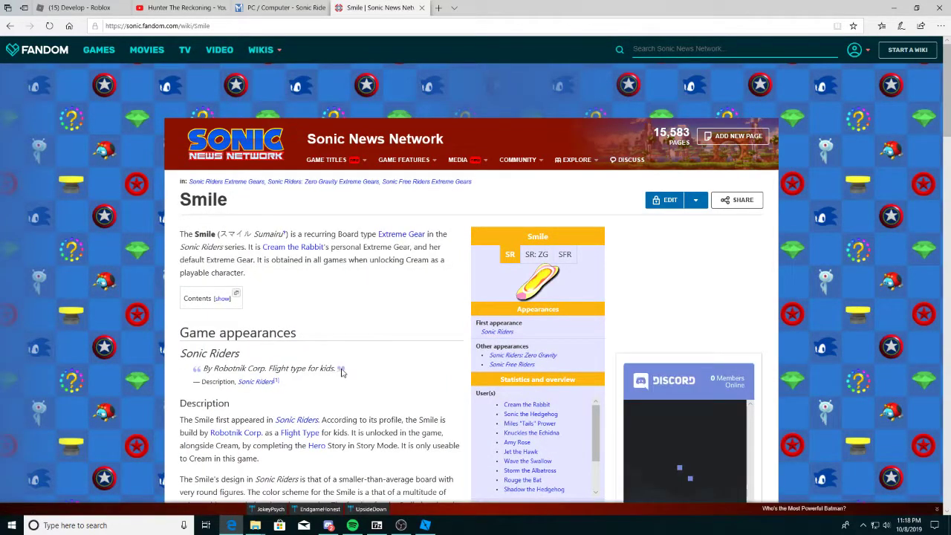
Copy the quote "By Robotnik Corp. Flight type for kids." into the Smile asset's description in Roblox Studio and submit the asset
{"action": "left_click_drag", "start_coordinate": [225, 368], "coordinate": [205, 420]}
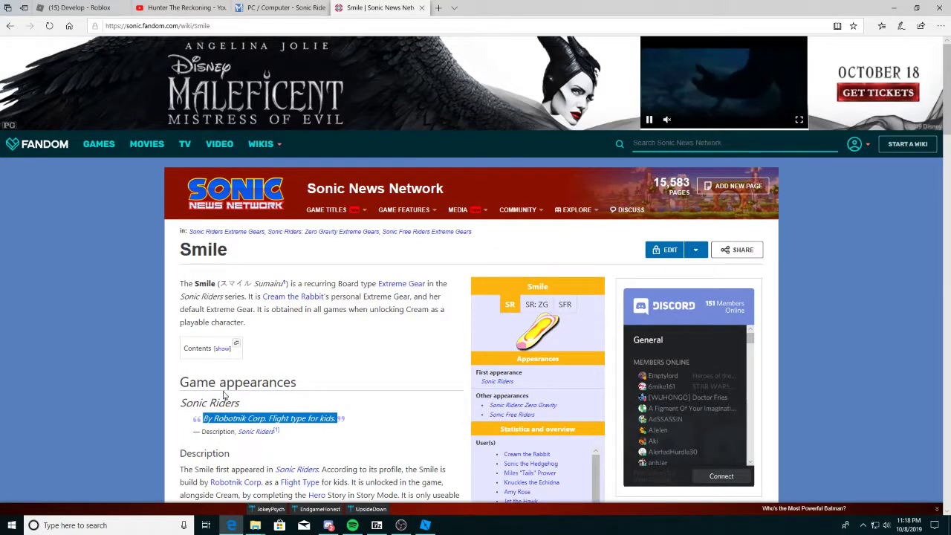
{"action": "left_click", "coordinate": [297, 325]}
{"action": "left_click", "coordinate": [425, 526]}
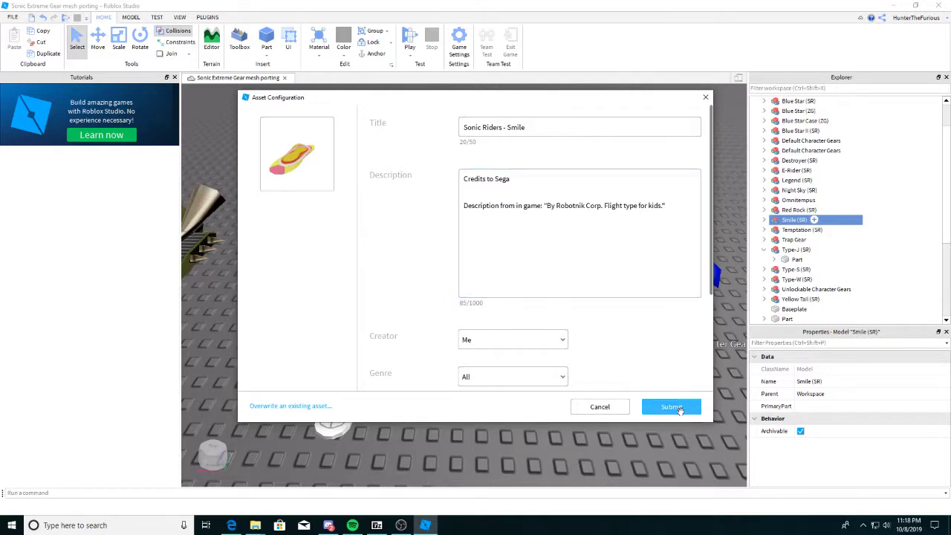
{"action": "left_click", "coordinate": [672, 408]}
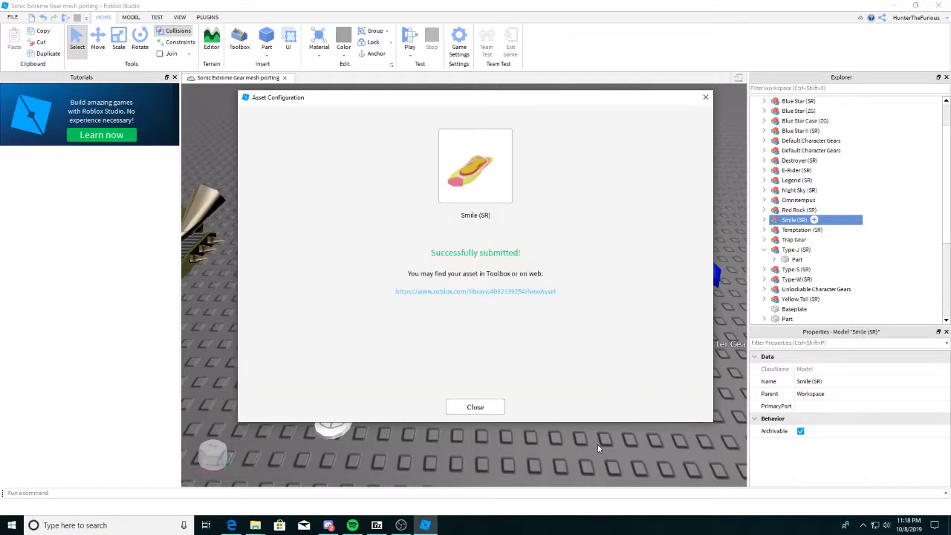
{"action": "left_click", "coordinate": [478, 407]}
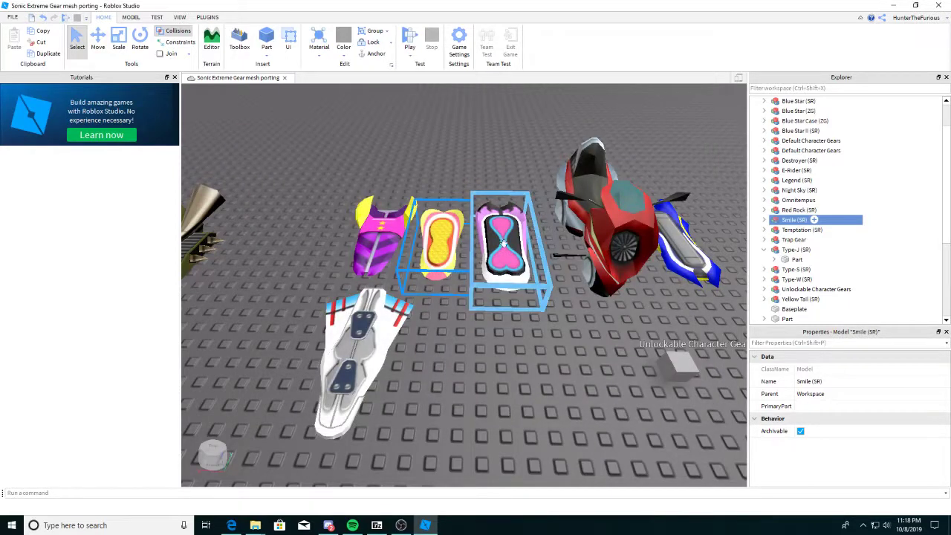
Start saving the Temptation (SR) model to Roblox, titled "Sonic Riders - Temptation" and described as "Credits to Sega" plus "Description from In Game:"
{"action": "left_click", "coordinate": [528, 238]}
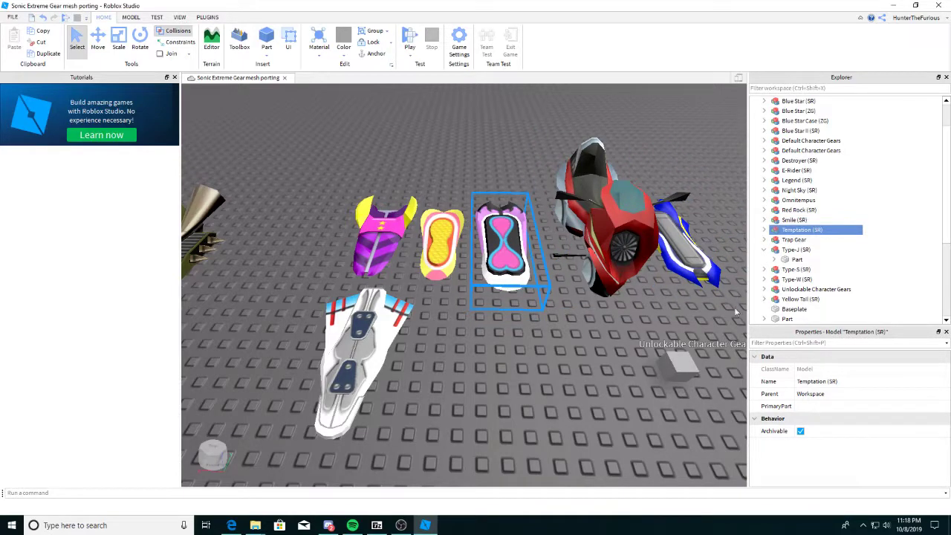
{"action": "right_click", "coordinate": [482, 256]}
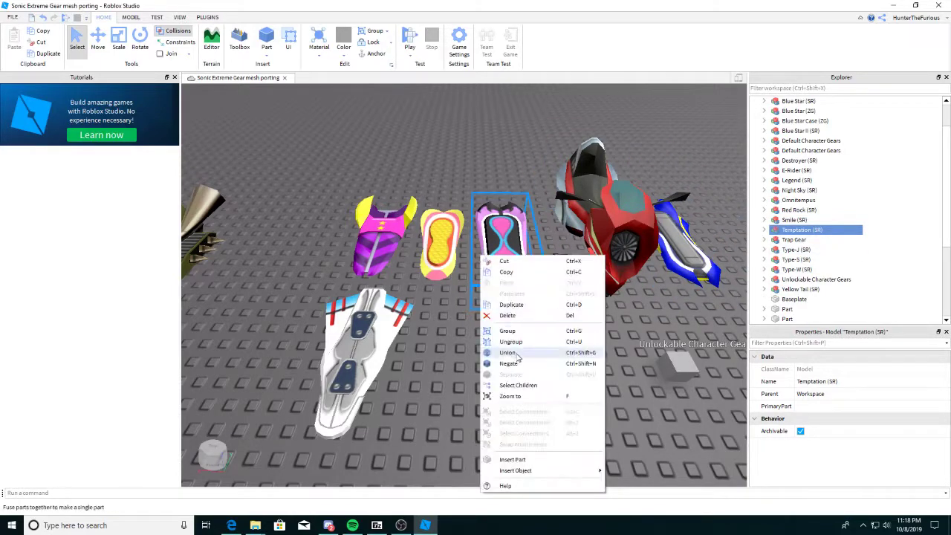
{"action": "right_click", "coordinate": [805, 228]}
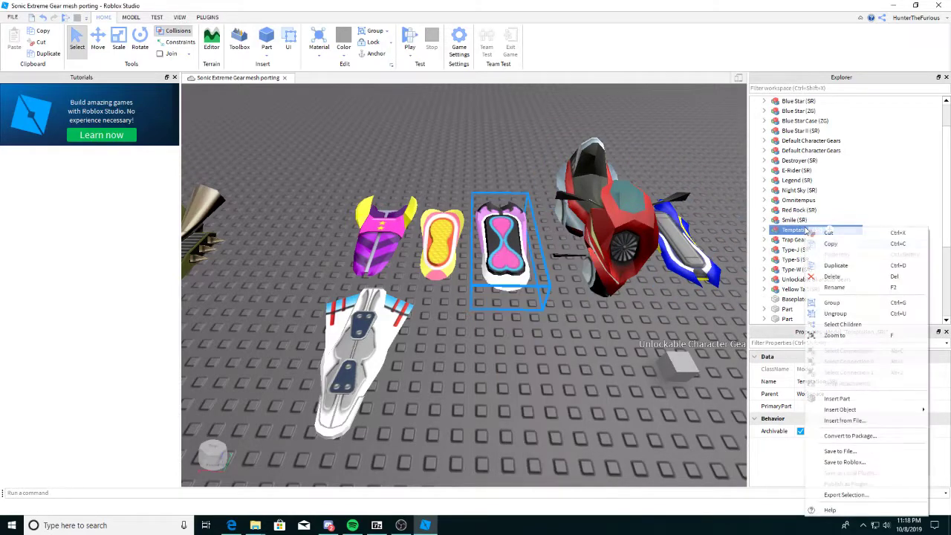
{"action": "left_click", "coordinate": [855, 463]}
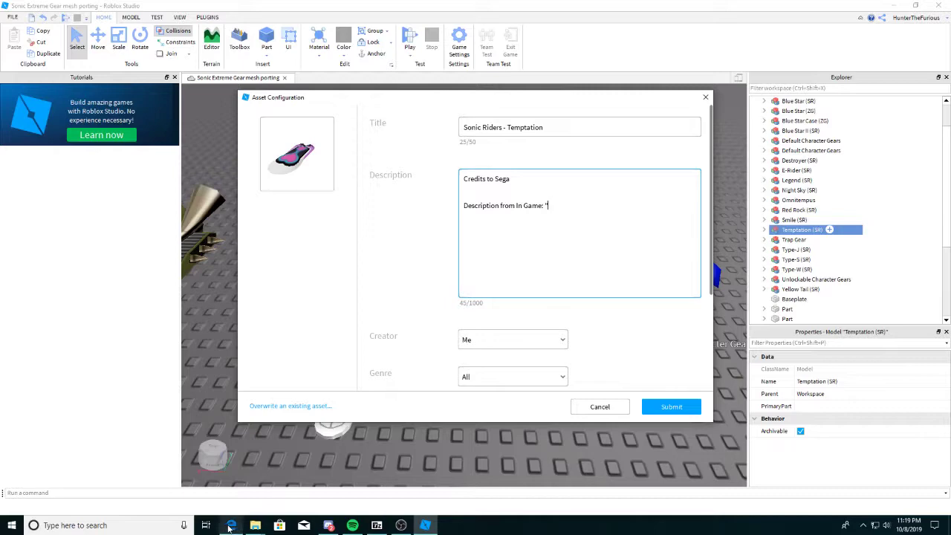
Switch to the Edge browser, search the Sonic News Network wiki for "Temptation" and open its article
{"action": "mouse_move", "coordinate": [229, 527]}
{"action": "left_click", "coordinate": [231, 476]}
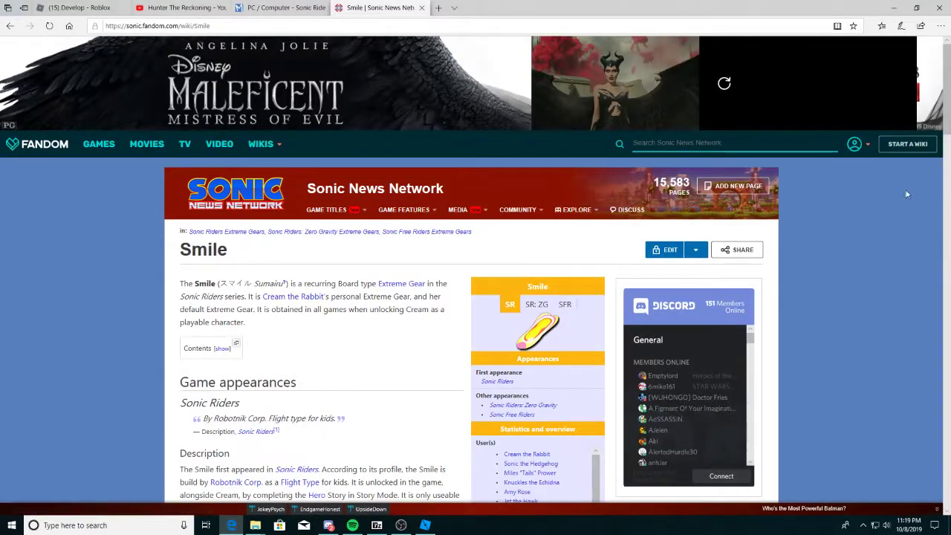
{"action": "left_click", "coordinate": [738, 148]}
{"action": "type", "text": "Tem"}
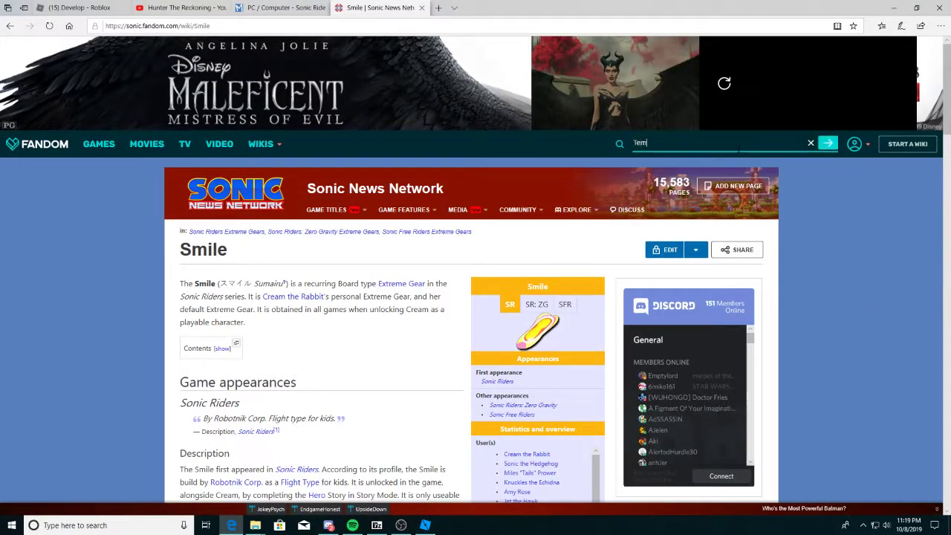
{"action": "type", "text": "ptait"}
{"action": "key", "text": "BackSpace"}
{"action": "key", "text": "BackSpace"}
{"action": "type", "text": "ttation"}
{"action": "key", "text": "Return"}
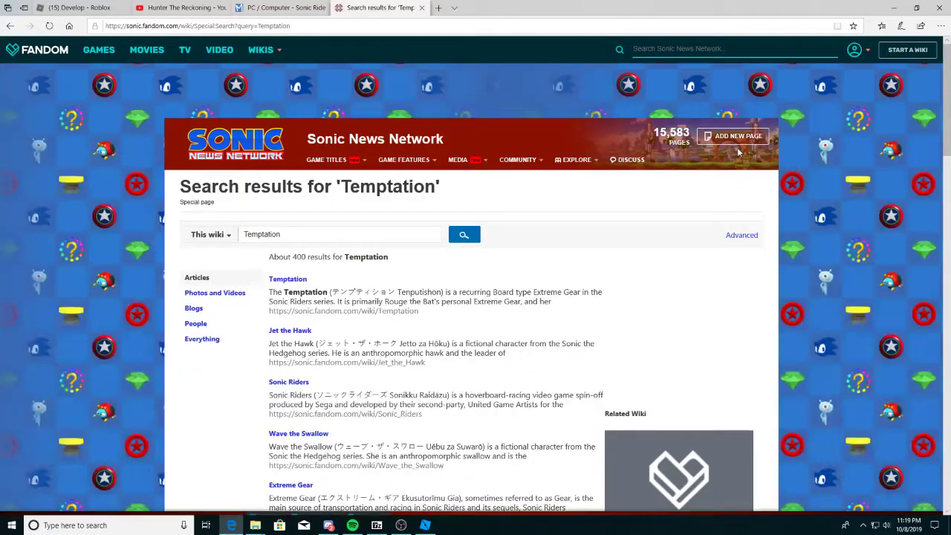
{"action": "left_click", "coordinate": [280, 282]}
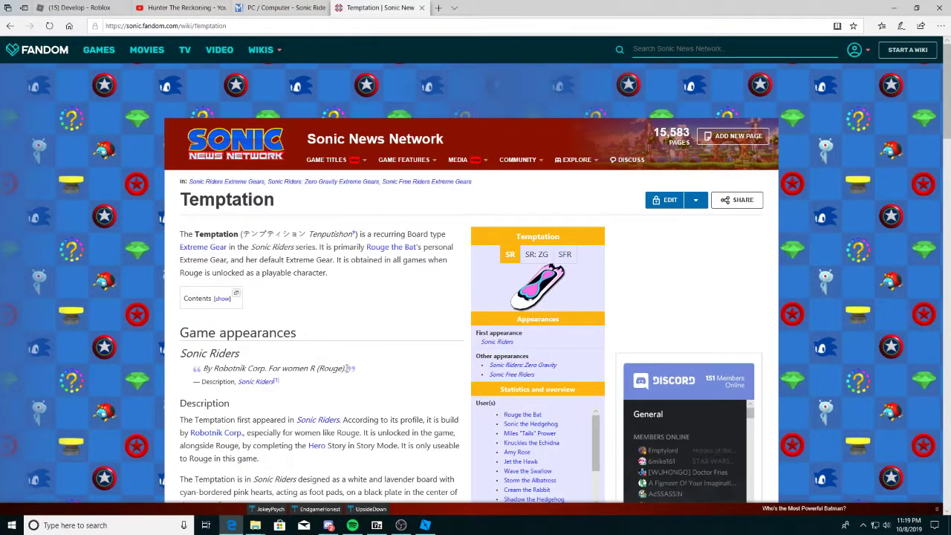
Copy the quote "By Robotnik Corp. For women R (Rouge)." into the Temptation asset's description in Roblox Studio and submit the asset
{"action": "left_click_drag", "start_coordinate": [215, 362], "coordinate": [208, 365]}
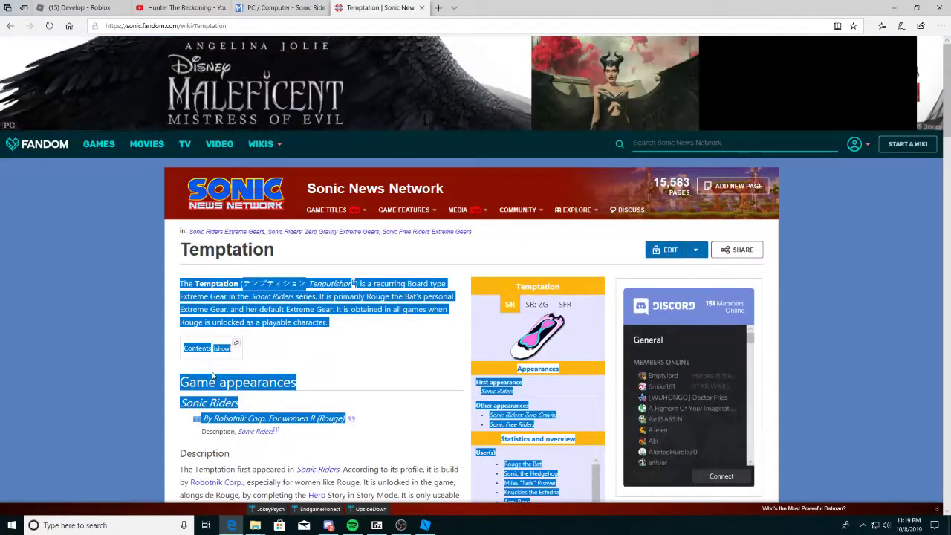
{"action": "left_click", "coordinate": [306, 433]}
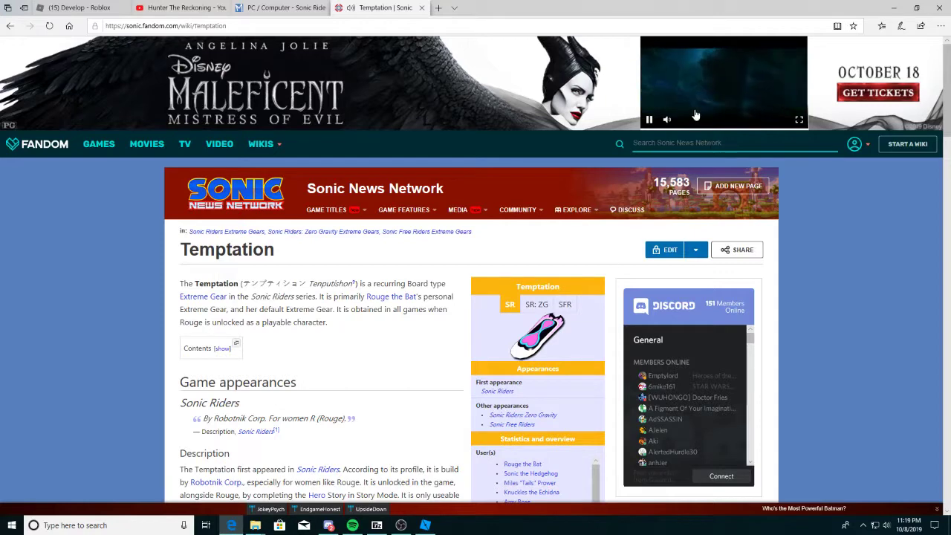
{"action": "left_click", "coordinate": [651, 120]}
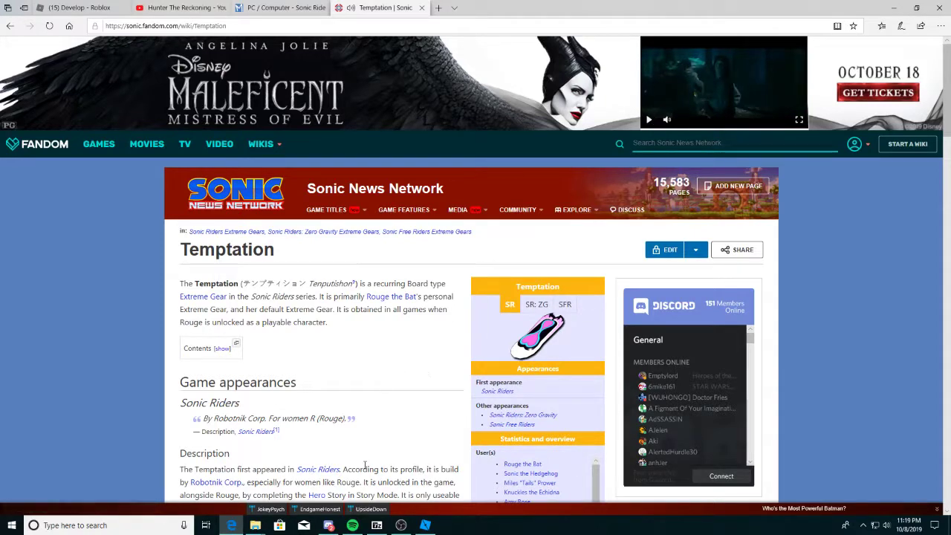
{"action": "left_click_drag", "start_coordinate": [328, 417], "coordinate": [233, 418]}
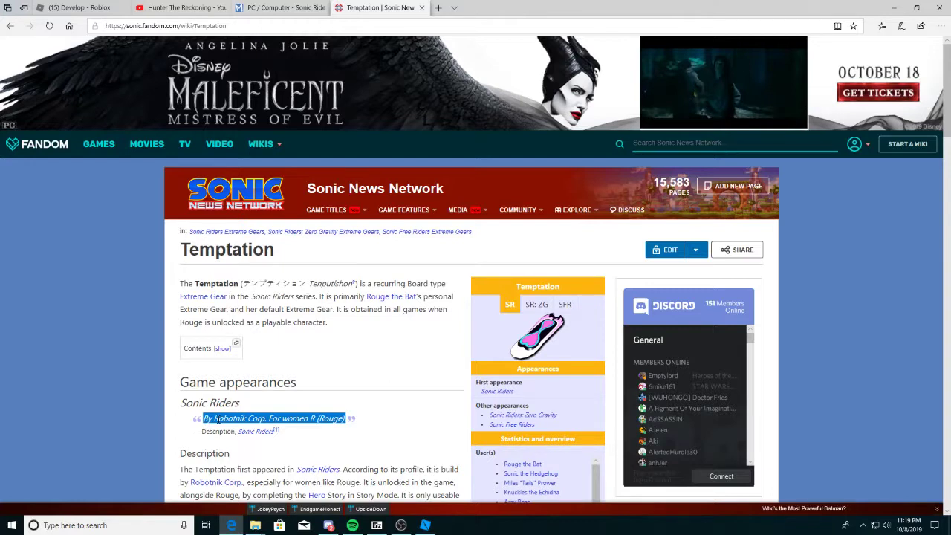
{"action": "mouse_move", "coordinate": [428, 528]}
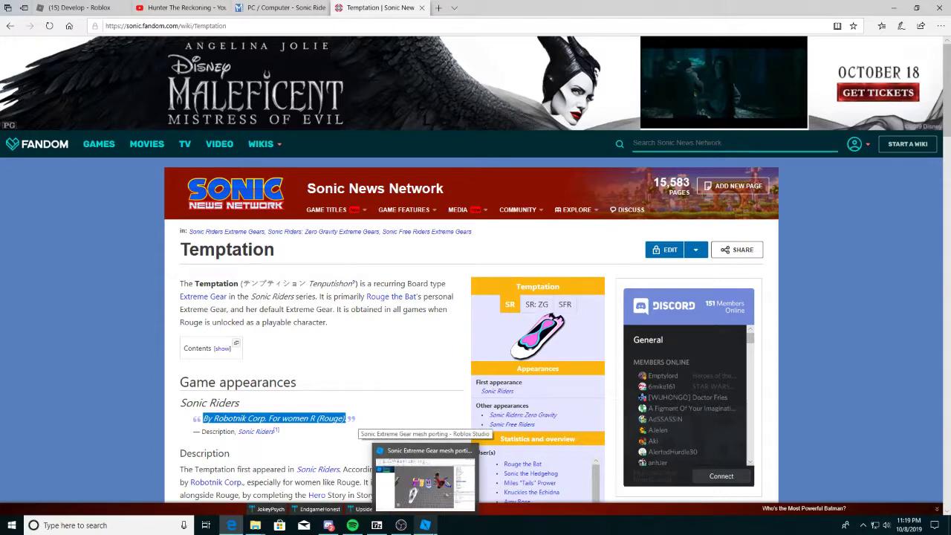
{"action": "left_click", "coordinate": [425, 479]}
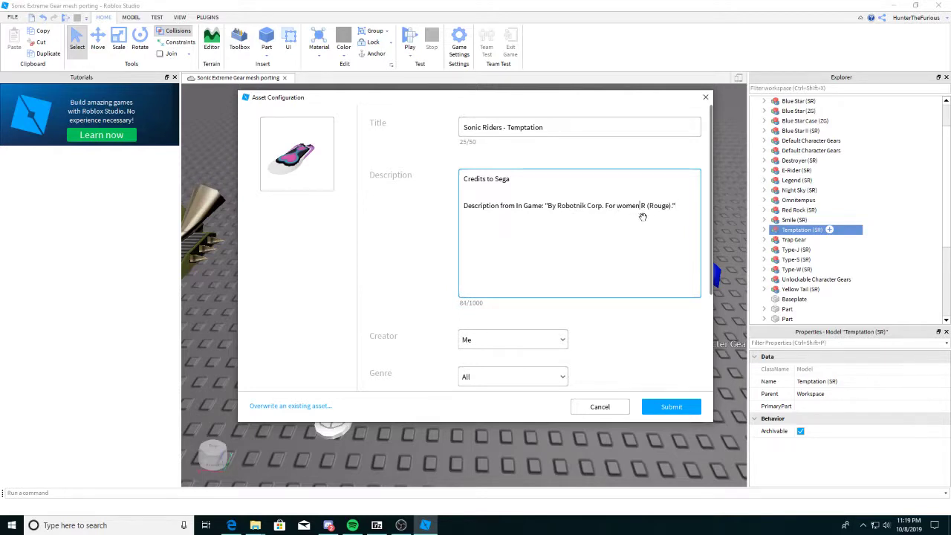
{"action": "left_click", "coordinate": [683, 409]}
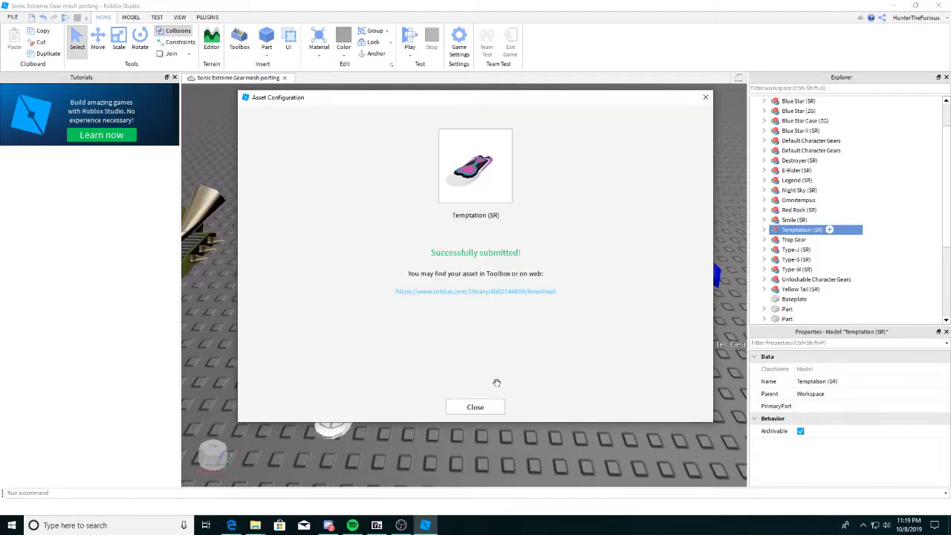
{"action": "left_click", "coordinate": [475, 408]}
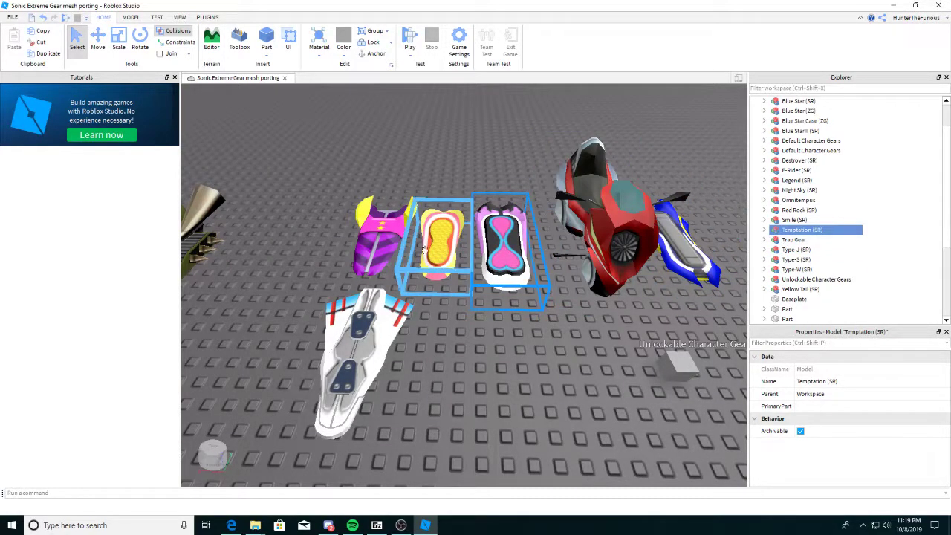
Start saving the Night Sky (SR) model to Roblox, titled "Sonic Riders - Night Sky" and described as "Credits To Sega" plus "Description from In Game:"
{"action": "left_click", "coordinate": [788, 190]}
{"action": "right_click", "coordinate": [787, 190]}
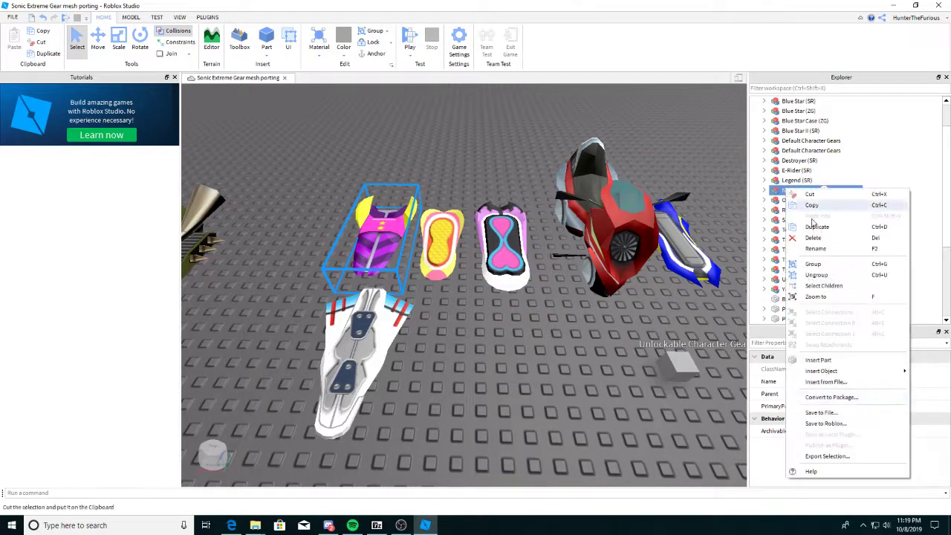
{"action": "left_click", "coordinate": [836, 424]}
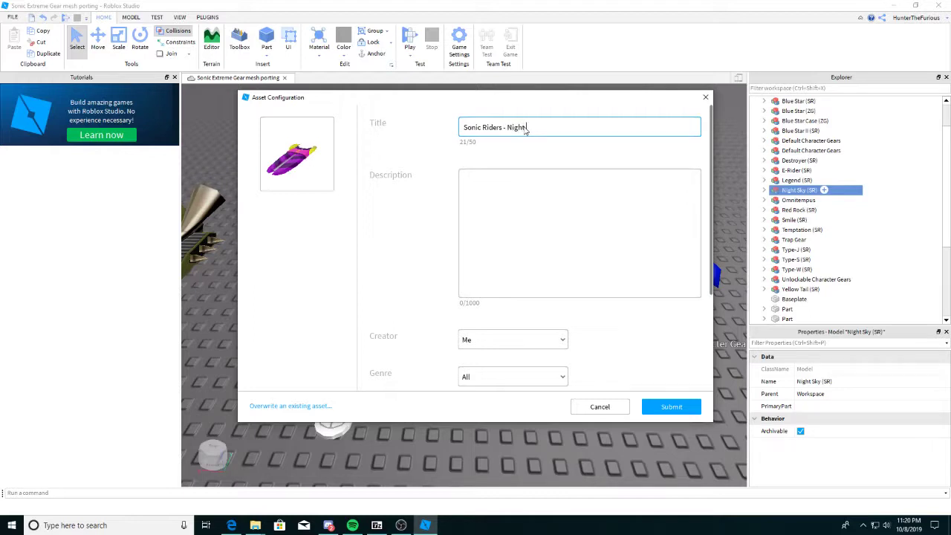
{"action": "left_click", "coordinate": [517, 184]}
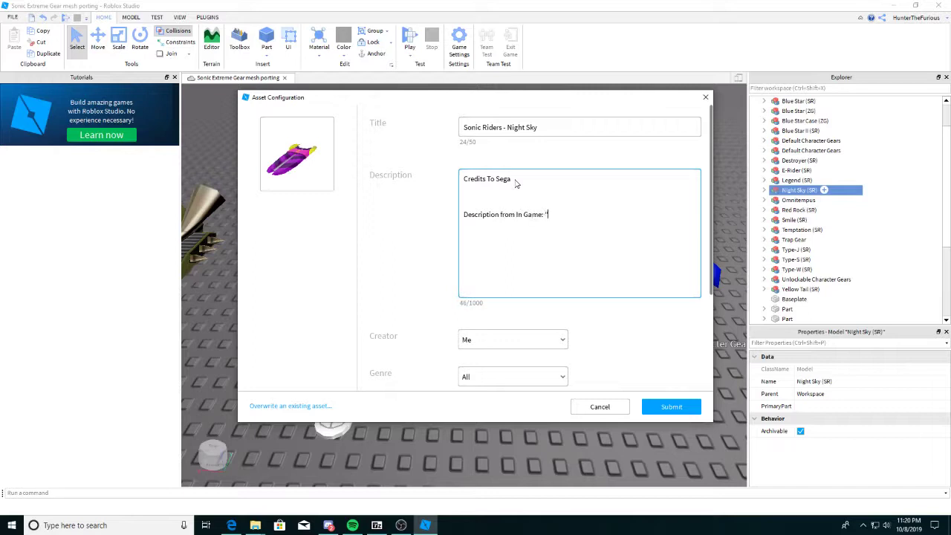
Switch to the Edge browser, search the Sonic News Network wiki for "Night Sky" and open its article
{"action": "left_click", "coordinate": [232, 525]}
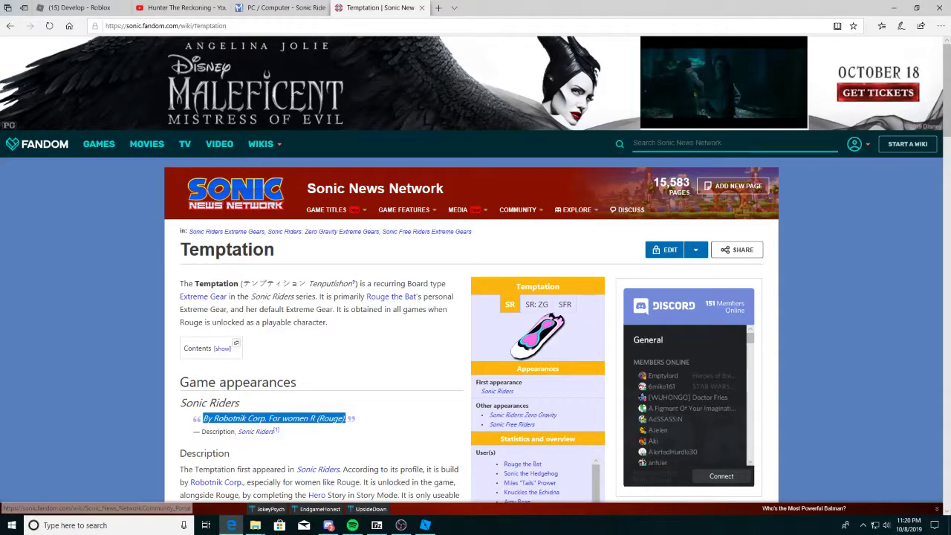
{"action": "left_click", "coordinate": [685, 146]}
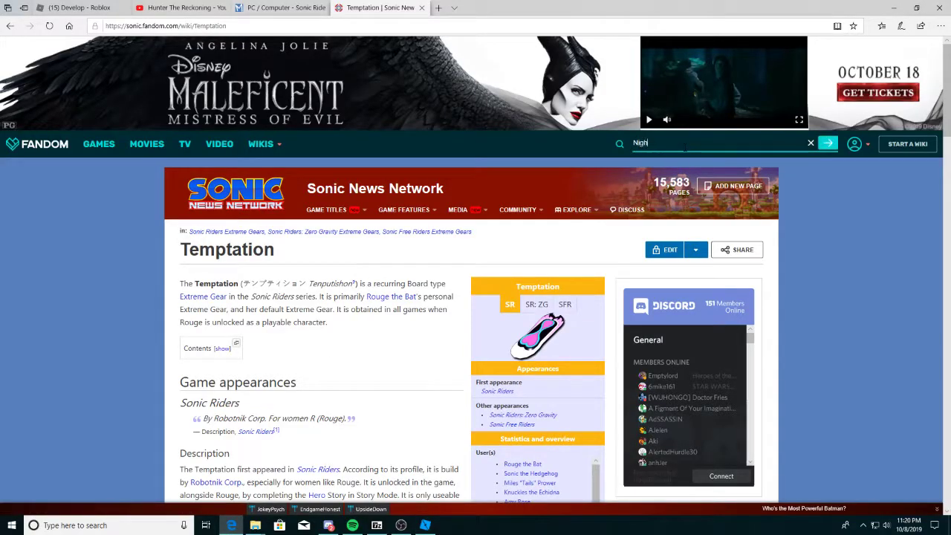
{"action": "type", "text": "Night Sky"}
{"action": "key", "text": "Return"}
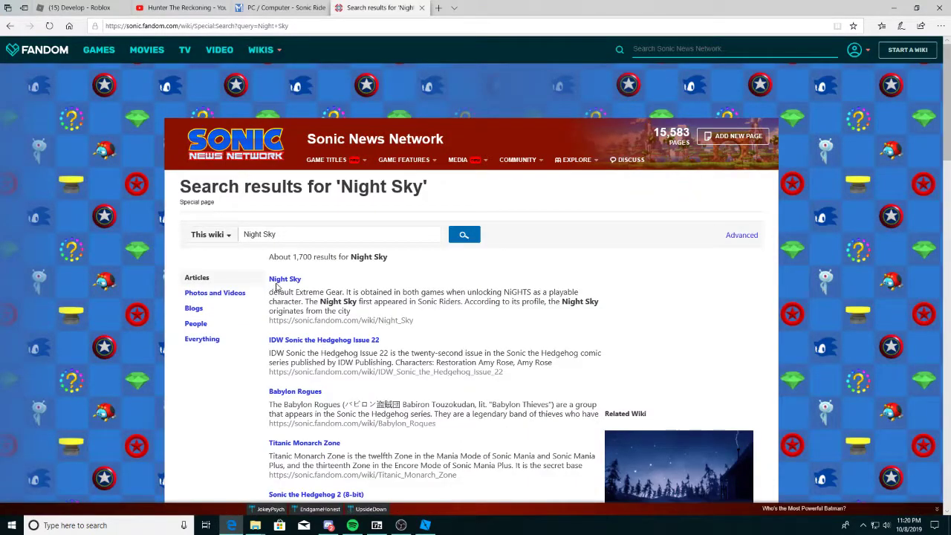
{"action": "left_click", "coordinate": [281, 280]}
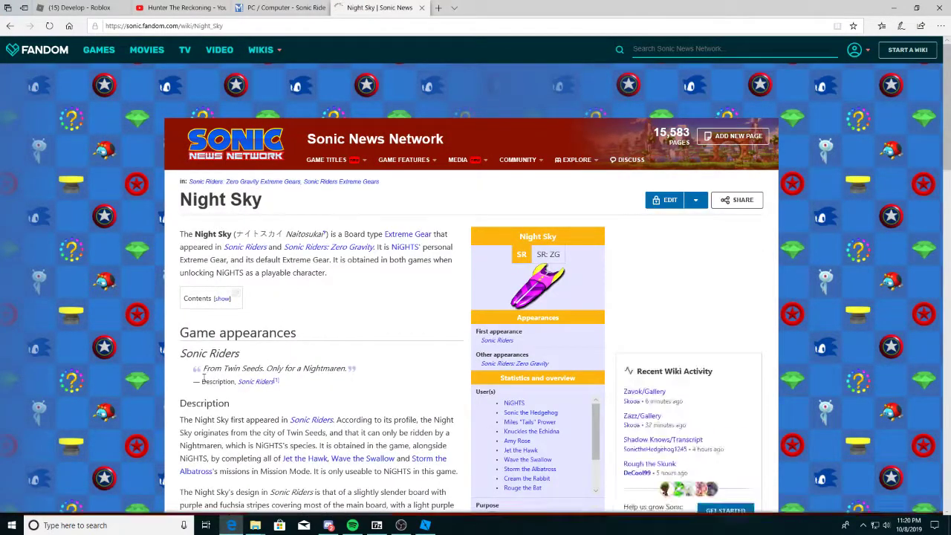
Copy the quote "From Twin Seeds. Only for a Nightmaren." into the Night Sky asset's description in Roblox Studio and submit the asset
{"action": "left_click_drag", "start_coordinate": [199, 374], "coordinate": [225, 372]}
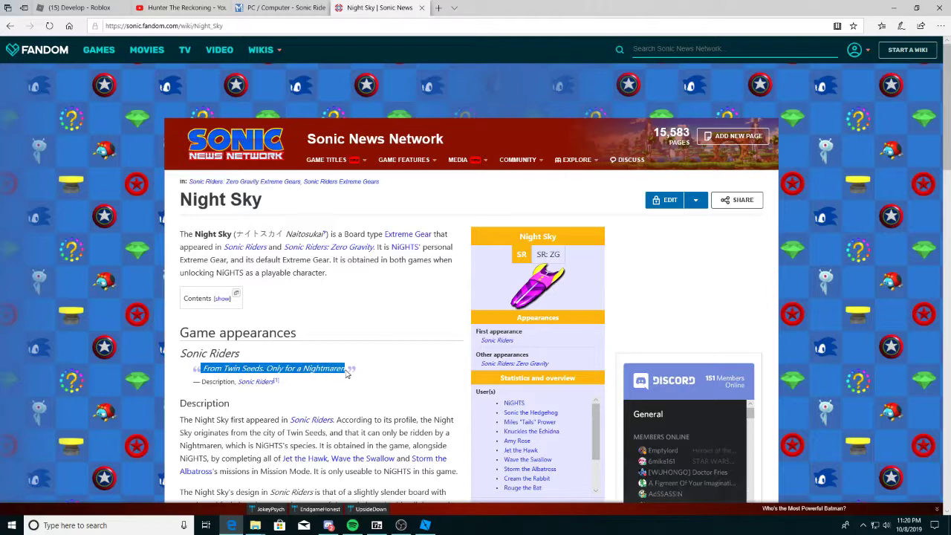
{"action": "left_click_drag", "start_coordinate": [347, 373], "coordinate": [351, 468]}
{"action": "left_click", "coordinate": [341, 470]}
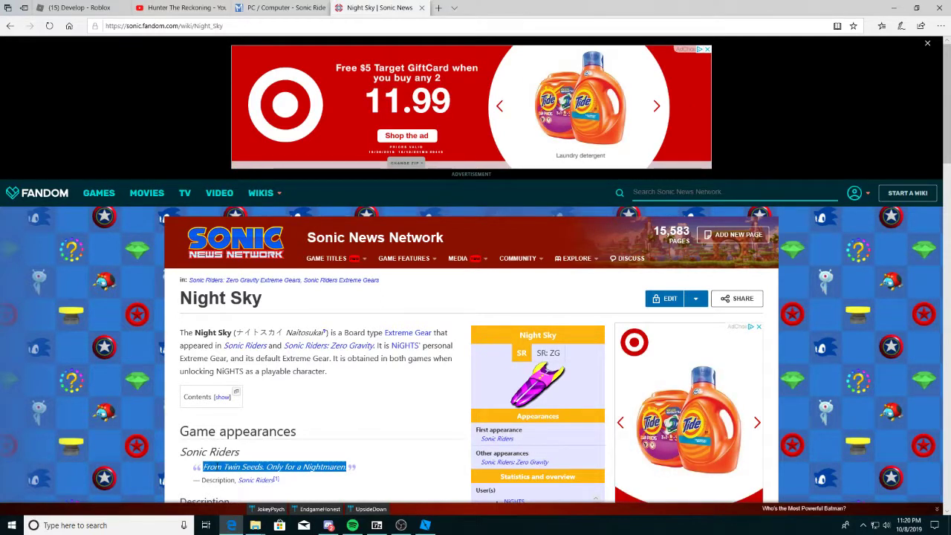
{"action": "left_click", "coordinate": [424, 526]}
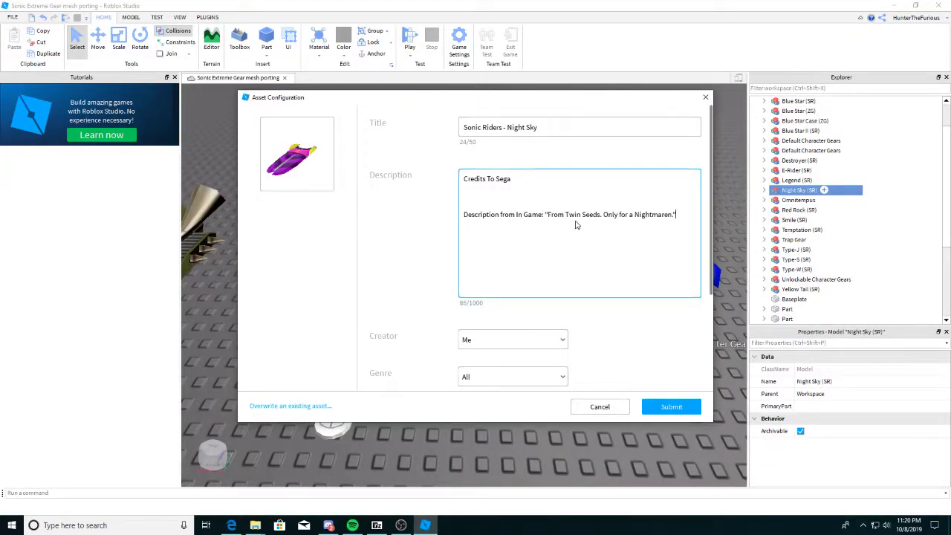
{"action": "left_click", "coordinate": [693, 409]}
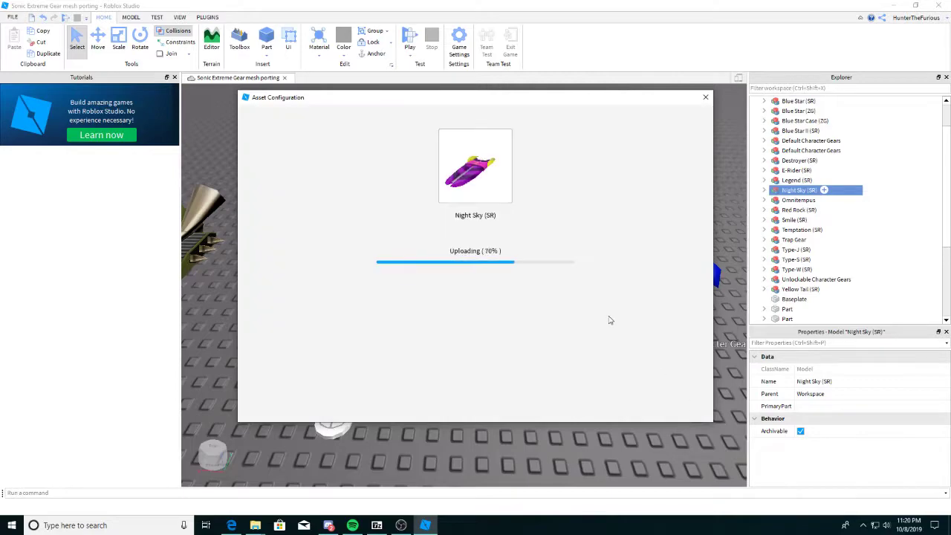
{"action": "left_click", "coordinate": [478, 408]}
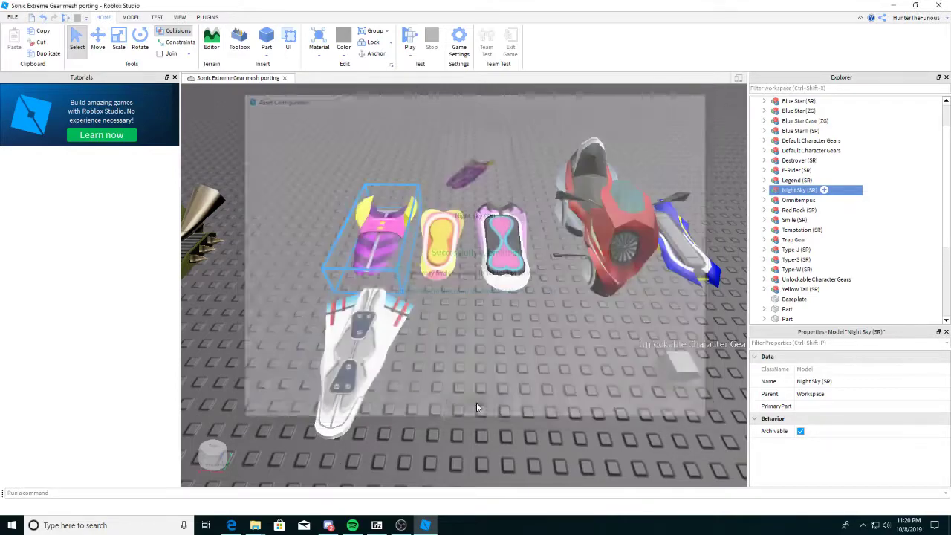
Examine the Extreme Gear models laid out on the baseplate
{"action": "right_click_drag", "start_coordinate": [411, 334], "coordinate": [406, 329]}
{"action": "left_click", "coordinate": [331, 325]}
{"action": "right_click_drag", "start_coordinate": [332, 326], "coordinate": [331, 321]}
{"action": "key", "text": "w"}
{"action": "key", "text": "s"}
{"action": "key", "text": "w"}
{"action": "key", "text": "s"}
{"action": "key", "text": "w"}
{"action": "key", "text": "s"}
{"action": "key", "text": "w"}
{"action": "key", "text": "s"}
{"action": "key", "text": "w"}
{"action": "key", "text": "w"}
{"action": "key", "text": "s"}
{"action": "key", "text": "w"}
{"action": "key", "text": "w"}
Select the Red Rock (SR) board among the default character gears and turn it with the Rotate tool
{"action": "left_click", "coordinate": [387, 308]}
{"action": "mouse_move", "coordinate": [319, 383]}
{"action": "right_mouse_down"}
{"action": "mouse_move", "coordinate": [372, 388]}
{"action": "mouse_move", "coordinate": [331, 372]}
{"action": "right_mouse_up"}
{"action": "left_click", "coordinate": [371, 386]}
{"action": "key", "text": "a"}
{"action": "key", "text": "w"}
{"action": "key", "text": "w"}
{"action": "key", "text": "w"}
{"action": "left_click", "coordinate": [331, 374]}
{"action": "key", "text": "w"}
{"action": "key", "text": "s"}
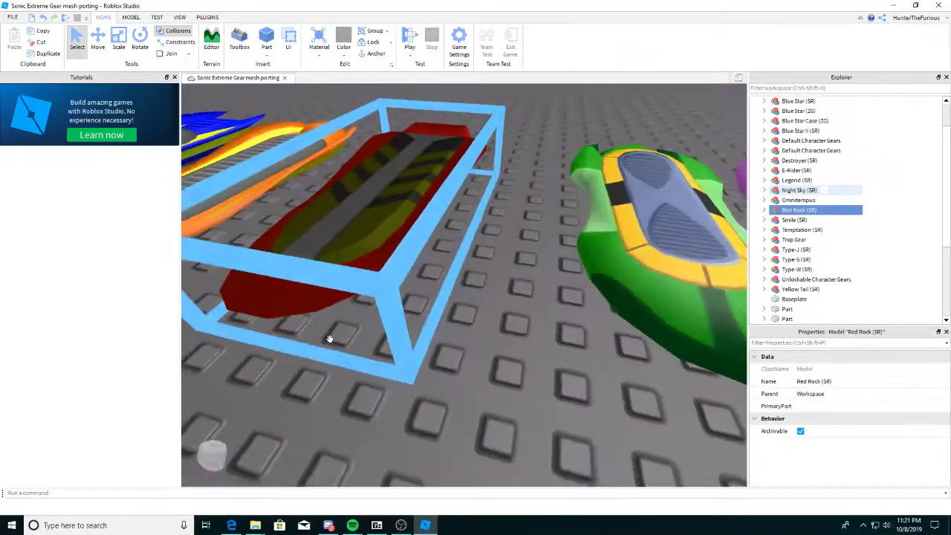
{"action": "left_click", "coordinate": [142, 41]}
{"action": "left_click_drag", "start_coordinate": [418, 101], "coordinate": [495, 273]}
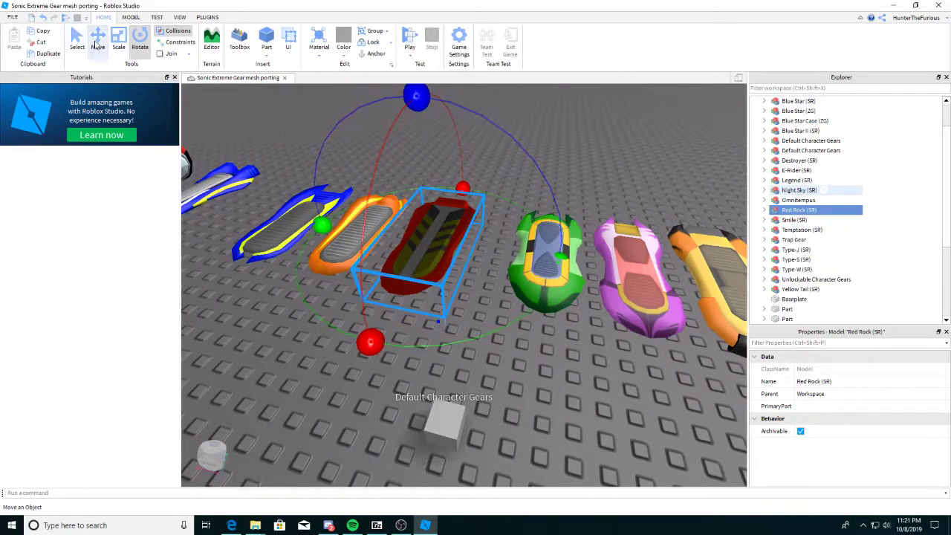
Raise the Red Rock (SR) board high above the baseplate, clear of the neighbouring gears
{"action": "left_click", "coordinate": [97, 41]}
{"action": "left_click_drag", "start_coordinate": [421, 171], "coordinate": [415, 107]}
{"action": "right_click_drag", "start_coordinate": [484, 320], "coordinate": [484, 320]}
{"action": "key", "text": "s"}
{"action": "left_click_drag", "start_coordinate": [440, 229], "coordinate": [419, 152]}
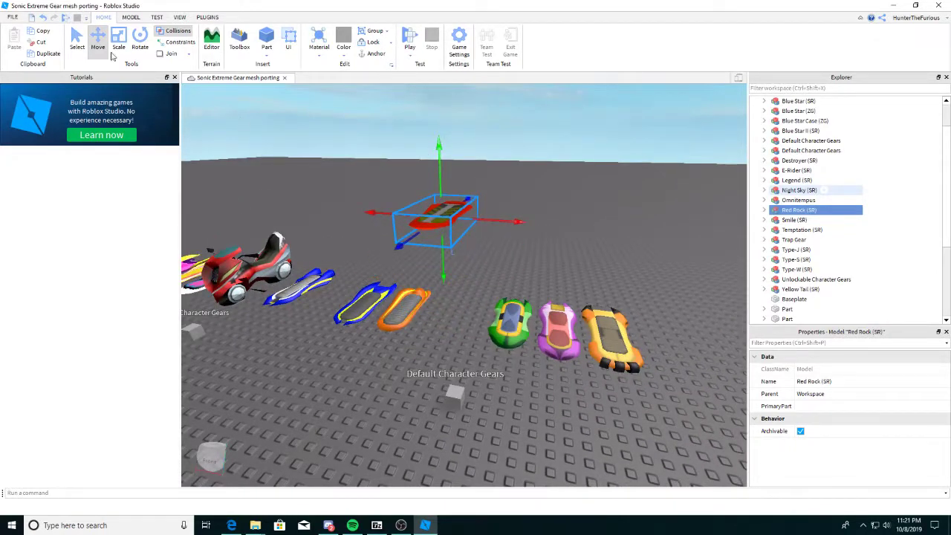
Flip the raised Red Rock (SR) board over and turn it over once more with the Rotate tool
{"action": "left_click", "coordinate": [140, 44]}
{"action": "left_click_drag", "start_coordinate": [468, 130], "coordinate": [482, 311]}
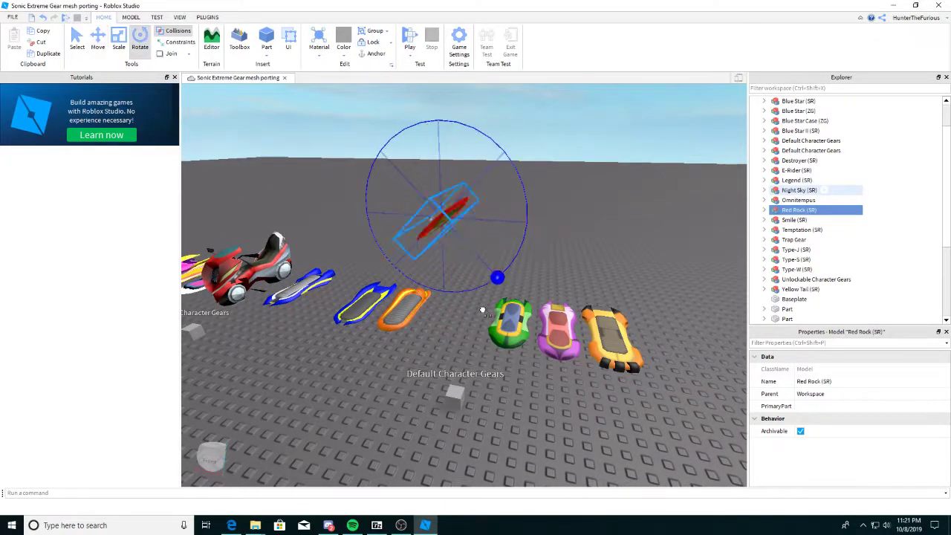
{"action": "key", "text": "w"}
{"action": "right_click_drag", "start_coordinate": [428, 323], "coordinate": [429, 326]}
{"action": "key", "text": "s"}
{"action": "key", "text": "w"}
{"action": "key", "text": "s"}
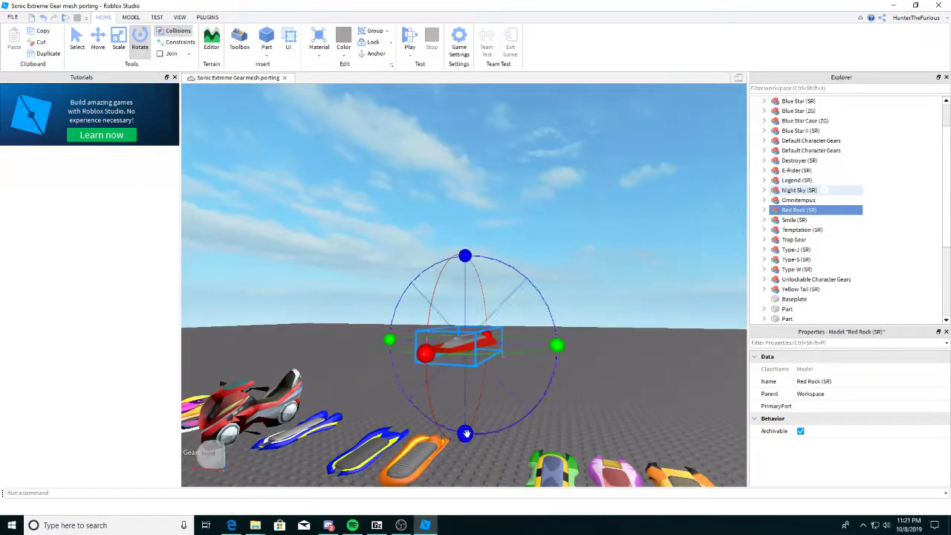
{"action": "left_click_drag", "start_coordinate": [465, 433], "coordinate": [431, 240]}
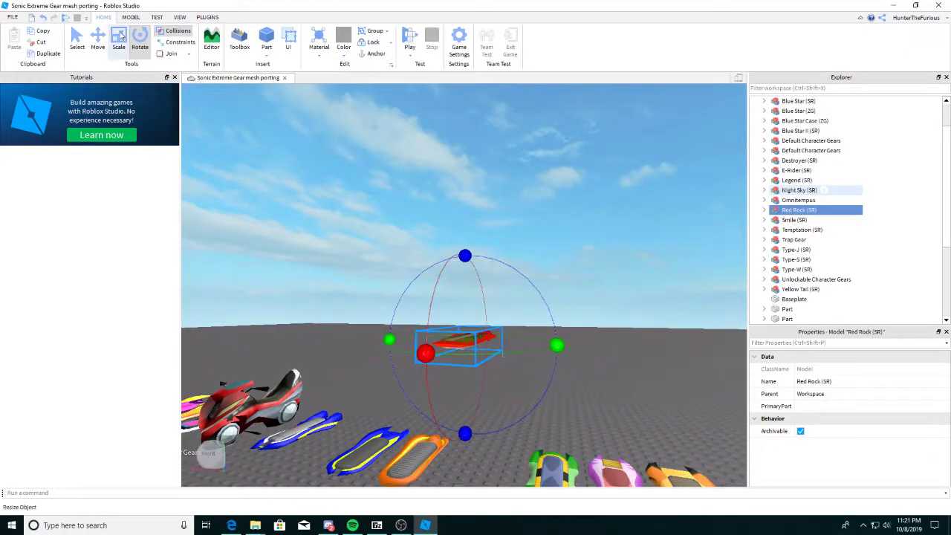
Lower the Red Rock (SR) board back onto the baseplate beside the orange board and return to the Select tool
{"action": "left_click", "coordinate": [99, 37]}
{"action": "left_click_drag", "start_coordinate": [466, 280], "coordinate": [479, 406]}
{"action": "key", "text": "w"}
{"action": "right_click_drag", "start_coordinate": [479, 406], "coordinate": [478, 405]}
{"action": "key", "text": "w"}
{"action": "key", "text": "s"}
{"action": "key", "text": "d"}
{"action": "left_click", "coordinate": [77, 31]}
{"action": "right_click", "coordinate": [384, 304]}
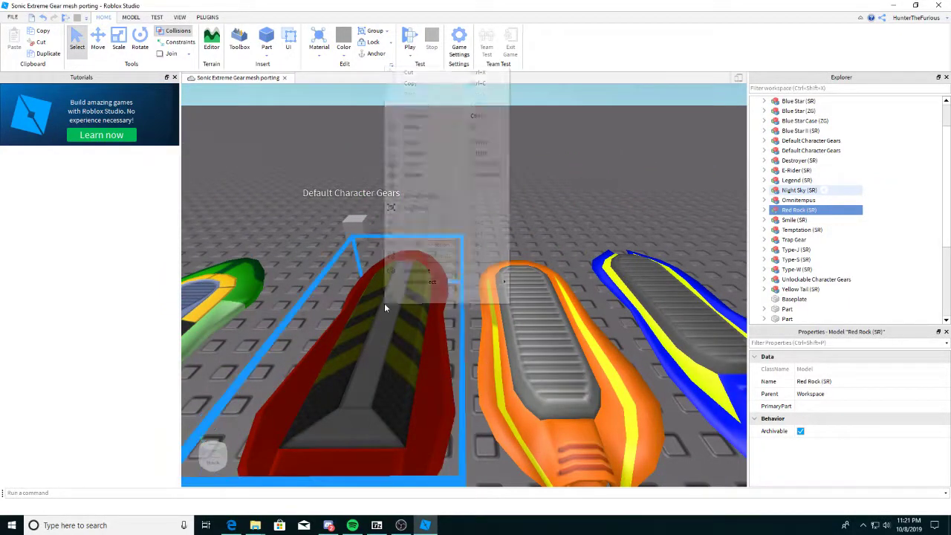
{"action": "mouse_move", "coordinate": [443, 288]}
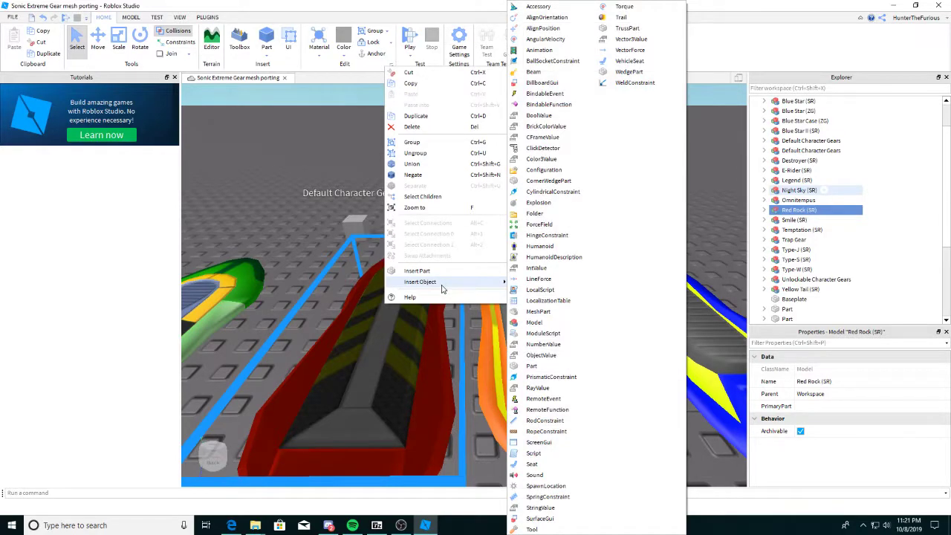
{"action": "left_click", "coordinate": [260, 189]}
{"action": "right_click_drag", "start_coordinate": [362, 211], "coordinate": [363, 211]}
{"action": "key", "text": "s"}
{"action": "left_click", "coordinate": [438, 269]}
{"action": "right_click_drag", "start_coordinate": [397, 349], "coordinate": [397, 345]}
{"action": "left_click", "coordinate": [398, 346]}
{"action": "key", "text": "w"}
{"action": "key", "text": "s"}
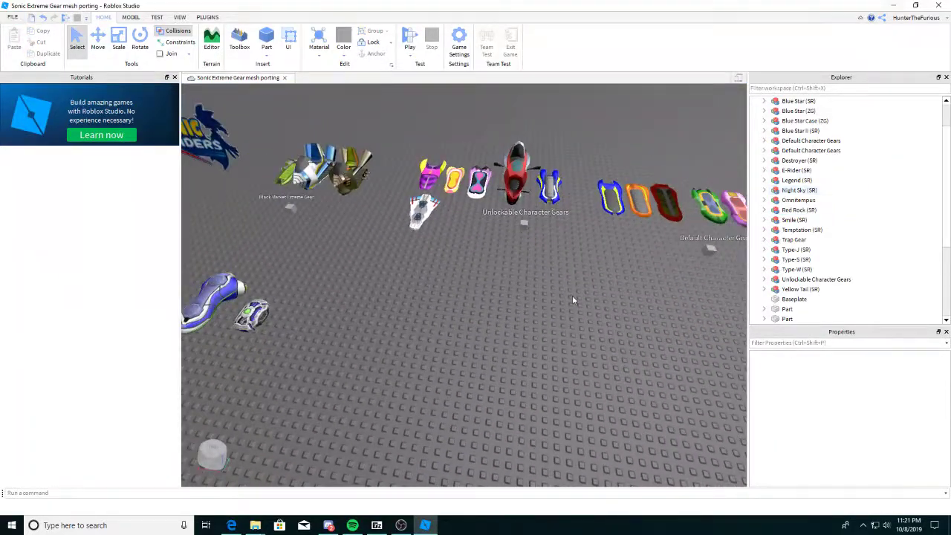
{"action": "scroll", "coordinate": [574, 301], "scroll_direction": "down", "scroll_amount": 4}
Close the Extreme Gear place with its changes saved and open the "Custom world of meshes" game for editing from the Roblox Develop page
{"action": "left_click", "coordinate": [939, 6]}
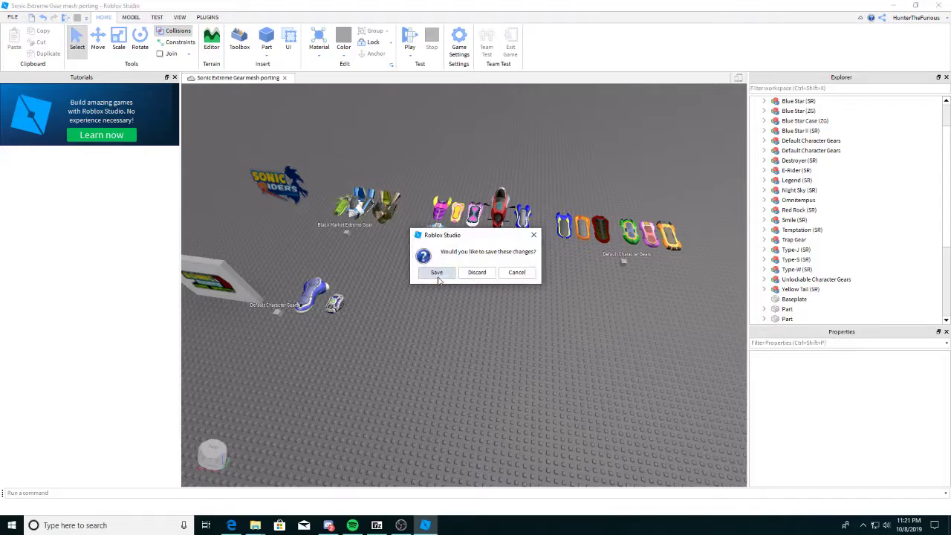
{"action": "left_click", "coordinate": [437, 273]}
{"action": "left_click", "coordinate": [81, 7]}
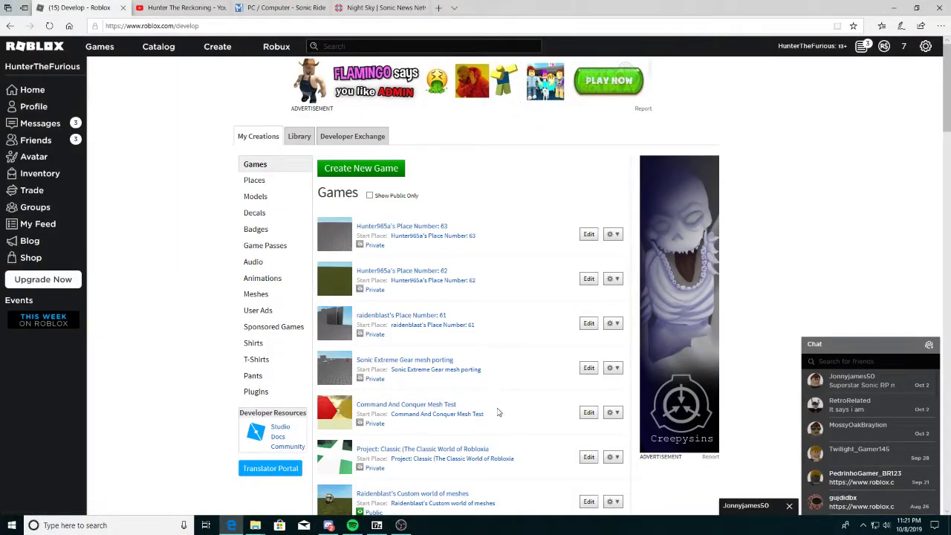
{"action": "left_click", "coordinate": [589, 503]}
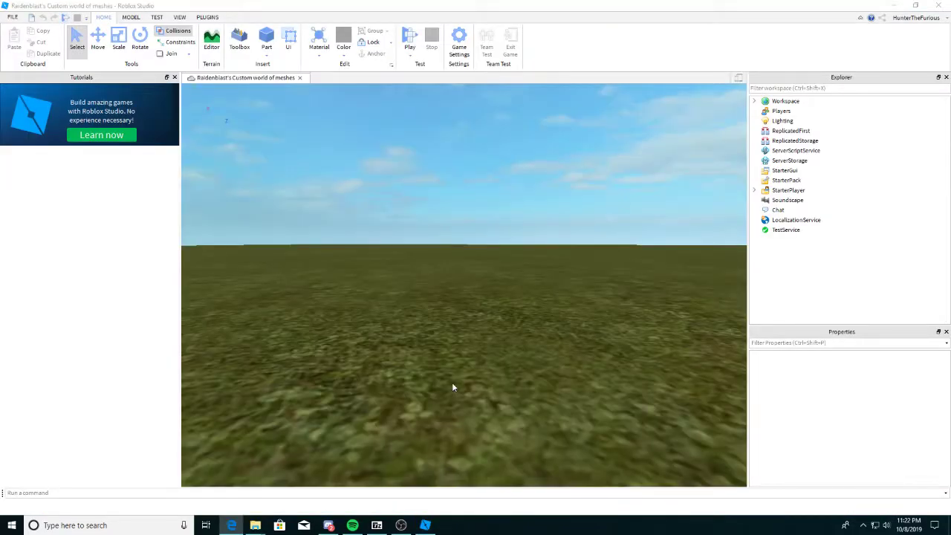
Find the helmet model on the grass terrain and select it
{"action": "right_click_drag", "start_coordinate": [648, 252], "coordinate": [585, 336]}
{"action": "key", "text": "d"}
{"action": "key", "text": "w"}
{"action": "key", "text": "w"}
{"action": "key", "text": "w"}
{"action": "left_click", "coordinate": [585, 336]}
{"action": "key", "text": "w"}
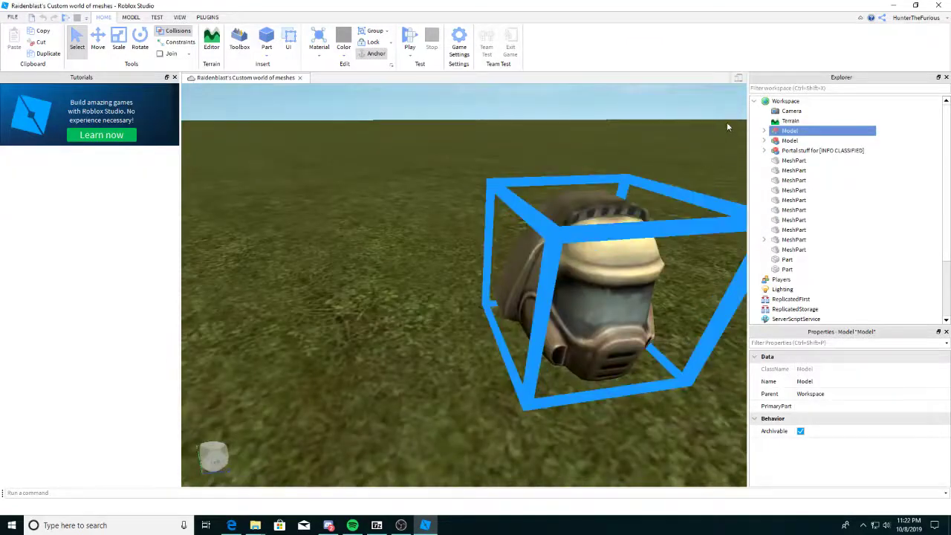
{"action": "key", "text": "d"}
Inspect the Meshes/doomhelmet part inside the helmet model and pick the whole helmet in the scene
{"action": "left_click", "coordinate": [764, 131]}
{"action": "left_click", "coordinate": [803, 151]}
{"action": "left_click", "coordinate": [807, 142]}
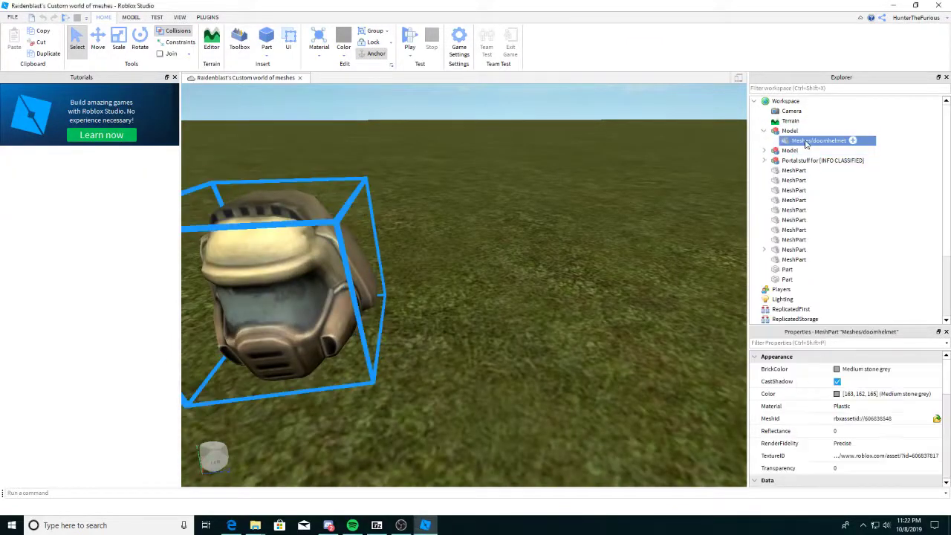
{"action": "key", "text": "s"}
{"action": "right_click_drag", "start_coordinate": [612, 222], "coordinate": [608, 222]}
{"action": "left_click", "coordinate": [405, 261]}
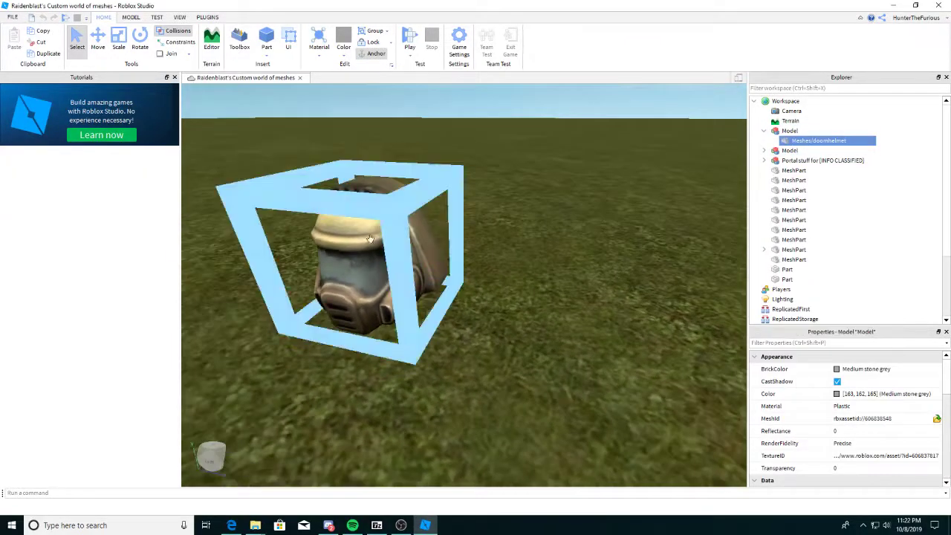
Examine the helmet model from the front and collapse its entry in the object hierarchy
{"action": "left_click", "coordinate": [640, 207]}
{"action": "left_click", "coordinate": [405, 262]}
{"action": "key", "text": "a"}
{"action": "right_click_drag", "start_coordinate": [469, 292], "coordinate": [469, 293]}
{"action": "key", "text": "w"}
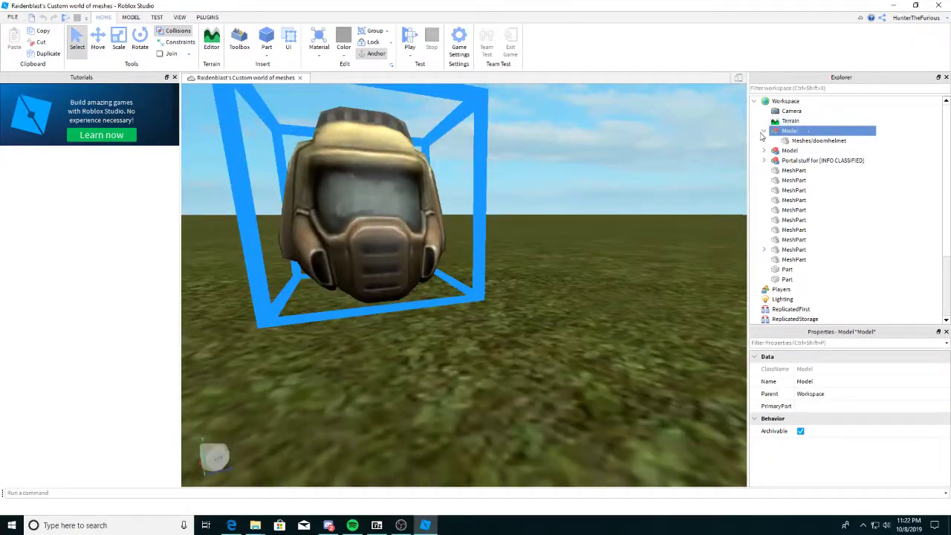
{"action": "left_click", "coordinate": [763, 131]}
Find the striped mask model on the grass and select it for inspection
{"action": "key", "text": "s"}
{"action": "right_click_drag", "start_coordinate": [652, 228], "coordinate": [652, 227]}
{"action": "left_click", "coordinate": [614, 225]}
{"action": "right_click_drag", "start_coordinate": [581, 243], "coordinate": [576, 244]}
{"action": "key", "text": "w"}
{"action": "left_click", "coordinate": [533, 273]}
{"action": "key", "text": "d"}
{"action": "right_click_drag", "start_coordinate": [533, 273], "coordinate": [534, 274]}
{"action": "key", "text": "w"}
{"action": "key", "text": "d"}
{"action": "left_click", "coordinate": [318, 312]}
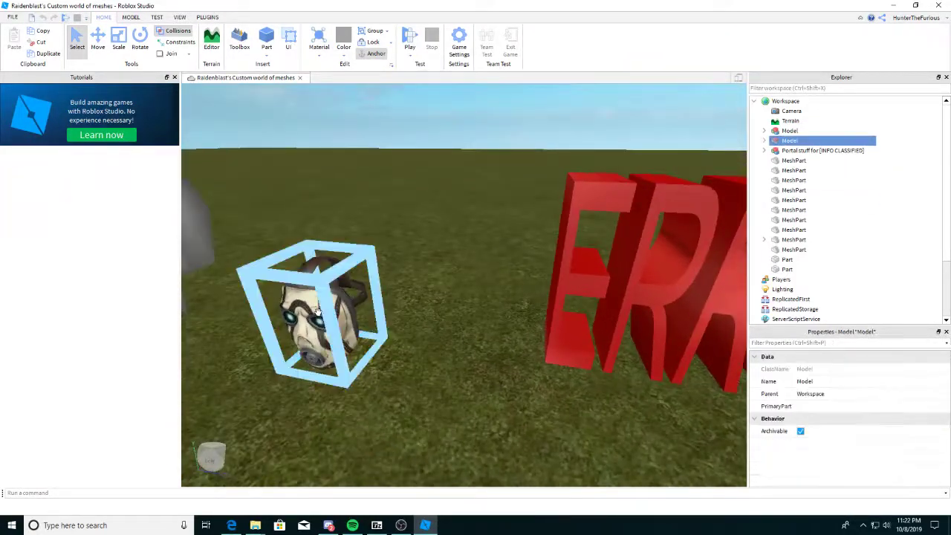
Examine the spiked gauntlet mesh beside the dark keypad device and clear the selection
{"action": "key", "text": "d"}
{"action": "right_click_drag", "start_coordinate": [397, 333], "coordinate": [398, 333]}
{"action": "key", "text": "w"}
{"action": "key", "text": "a"}
{"action": "key", "text": "a"}
{"action": "key", "text": "w"}
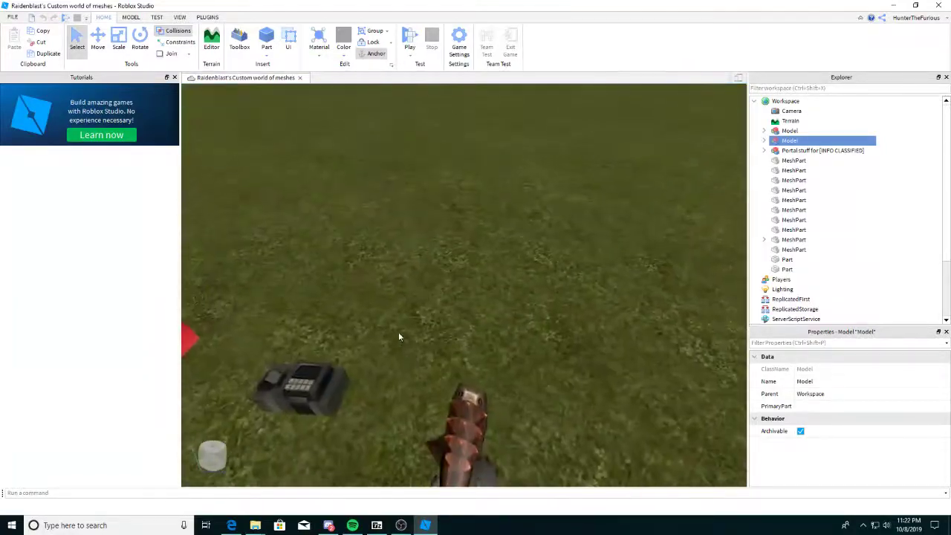
{"action": "left_click", "coordinate": [467, 414]}
{"action": "right_click_drag", "start_coordinate": [458, 390], "coordinate": [458, 386]}
{"action": "key", "text": "w"}
{"action": "key", "text": "s"}
{"action": "key", "text": "w"}
{"action": "left_click", "coordinate": [643, 293]}
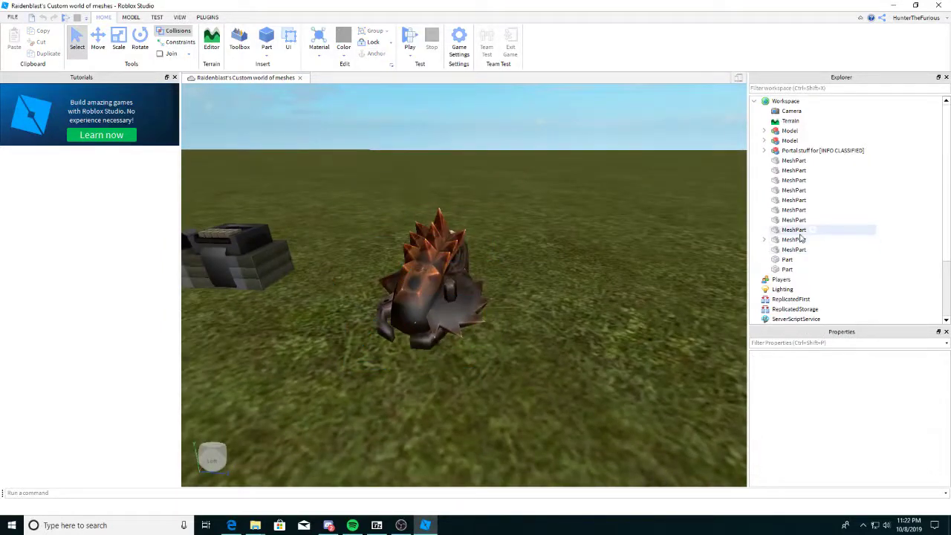
Inspect the MeshPart nested inside the spiked gauntlet using the Move tool, and deselect it
{"action": "left_click", "coordinate": [765, 240]}
{"action": "left_click", "coordinate": [801, 251]}
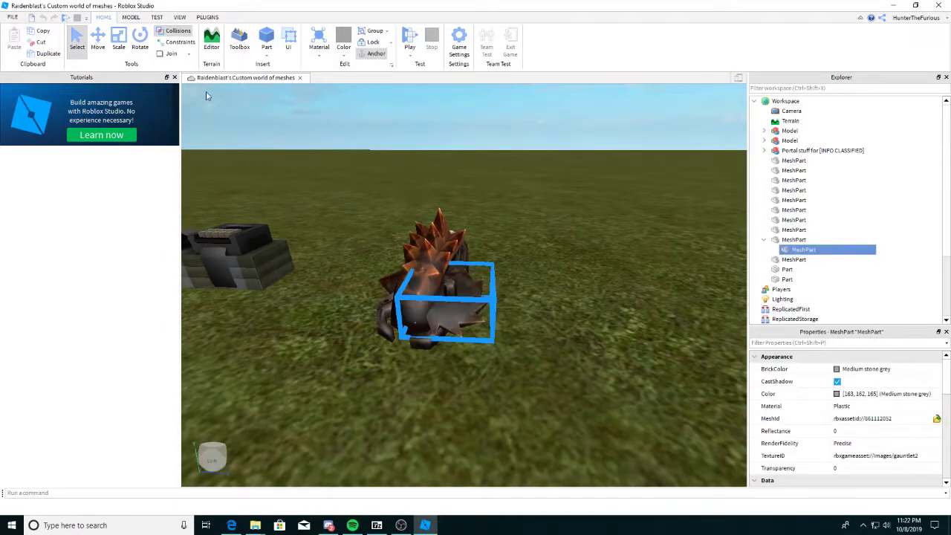
{"action": "left_click", "coordinate": [97, 41]}
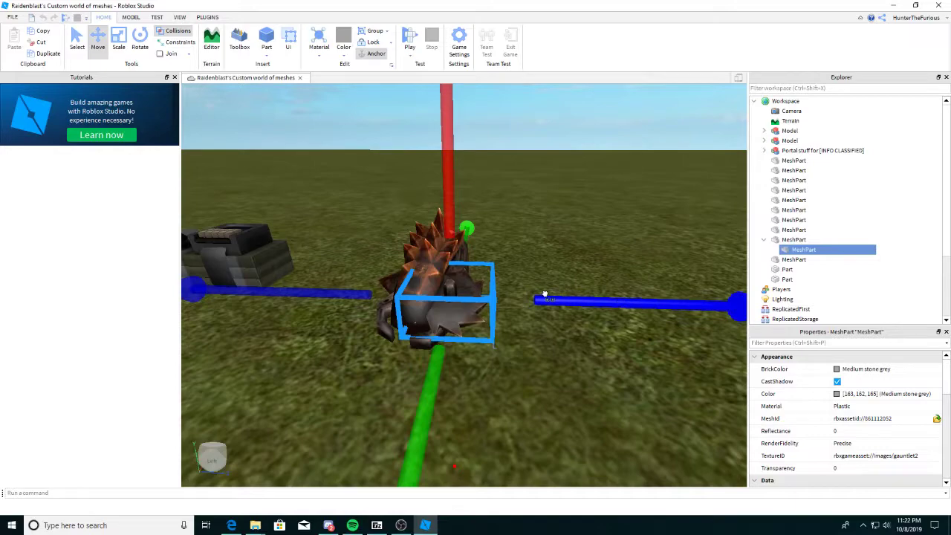
{"action": "right_click_drag", "start_coordinate": [584, 261], "coordinate": [584, 260]}
{"action": "left_click", "coordinate": [581, 256]}
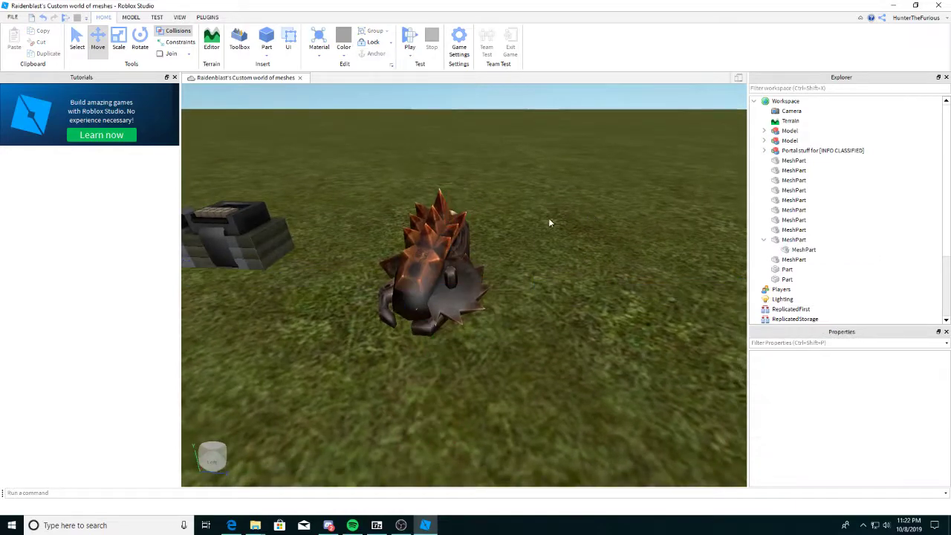
Go around the gauntlet back to the red ERROR mesh and select it
{"action": "right_click_drag", "start_coordinate": [513, 248], "coordinate": [512, 244]}
{"action": "key", "text": "w"}
{"action": "key", "text": "s"}
{"action": "key", "text": "w"}
{"action": "key", "text": "d"}
{"action": "key", "text": "w"}
{"action": "key", "text": "s"}
{"action": "key", "text": "a"}
{"action": "left_click", "coordinate": [531, 251]}
{"action": "left_click", "coordinate": [371, 385]}
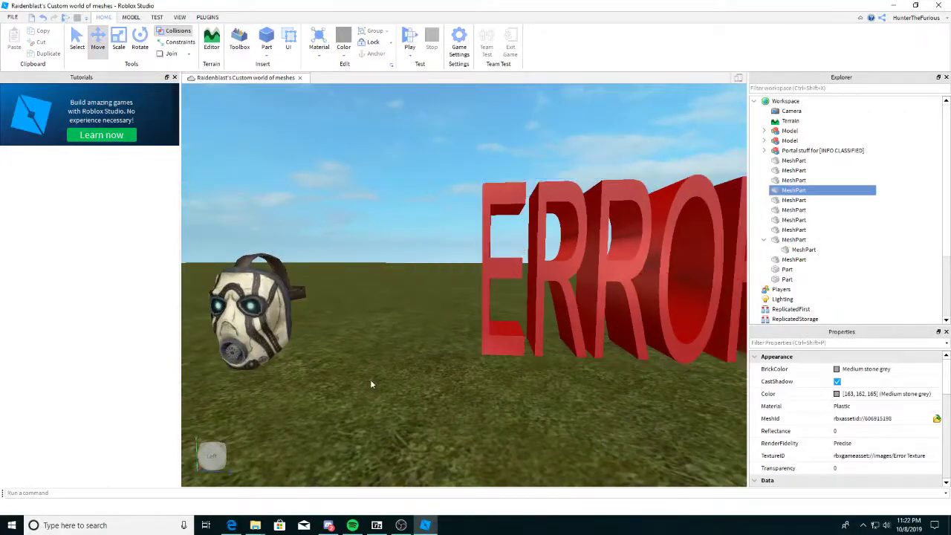
Inspect the companion cube, the red-button pedestal and the security camera mesh up close
{"action": "right_click_drag", "start_coordinate": [371, 384], "coordinate": [372, 384]}
{"action": "key", "text": "w"}
{"action": "right_click_drag", "start_coordinate": [371, 384], "coordinate": [406, 375]}
{"action": "key", "text": "w"}
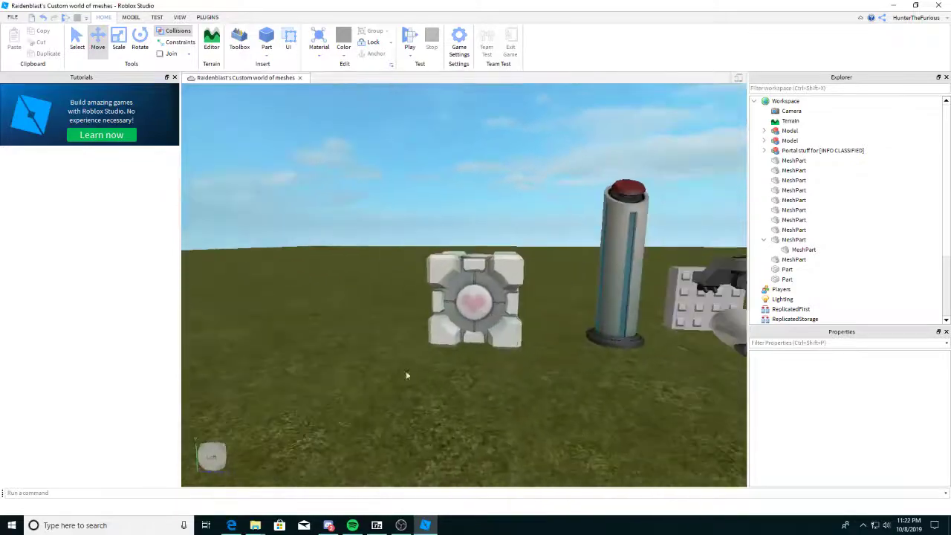
{"action": "left_click", "coordinate": [471, 304]}
{"action": "right_click_drag", "start_coordinate": [479, 327], "coordinate": [479, 326]}
{"action": "key", "text": "w"}
{"action": "key", "text": "s"}
{"action": "left_click", "coordinate": [490, 265]}
{"action": "key", "text": "s"}
{"action": "right_click_drag", "start_coordinate": [493, 268], "coordinate": [492, 263]}
{"action": "key", "text": "w"}
{"action": "key", "text": "s"}
{"action": "left_click", "coordinate": [492, 370]}
{"action": "key", "text": "w"}
{"action": "right_click_drag", "start_coordinate": [498, 368], "coordinate": [500, 372]}
{"action": "key", "text": "d"}
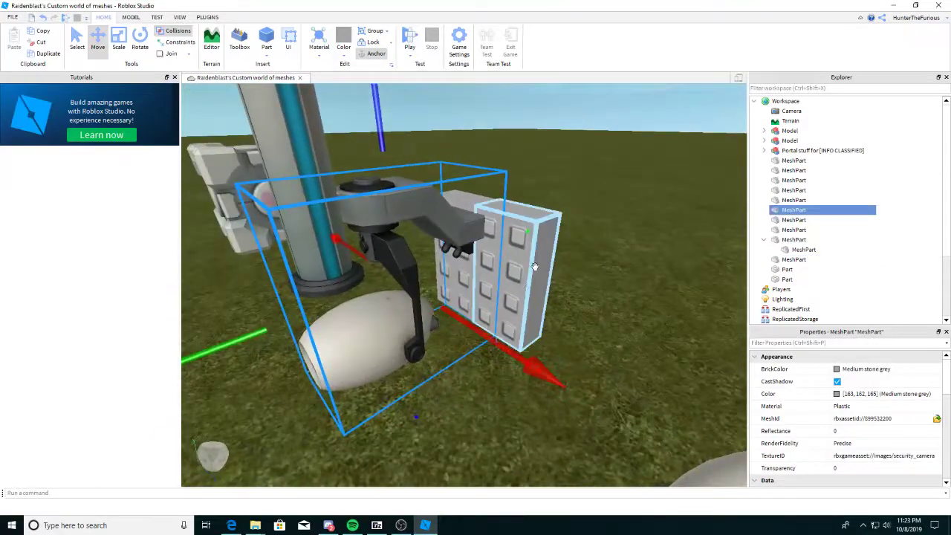
Replace the two wall panels with one square four-by-four-stud panel and raise the security camera mesh in front of it
{"action": "scroll", "coordinate": [567, 204], "scroll_direction": "down", "scroll_amount": 3}
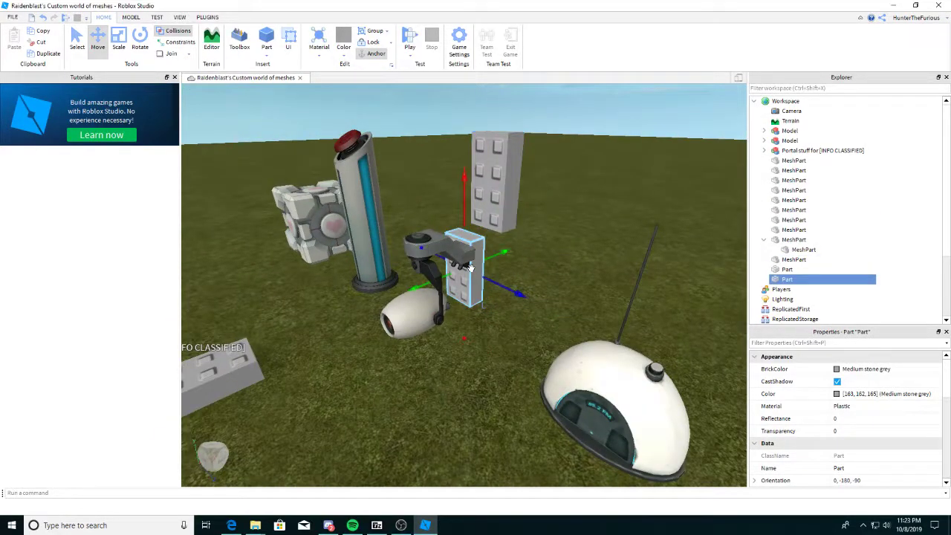
{"action": "left_click", "coordinate": [128, 44]}
{"action": "key", "text": "a"}
{"action": "right_click_drag", "start_coordinate": [379, 212], "coordinate": [379, 212]}
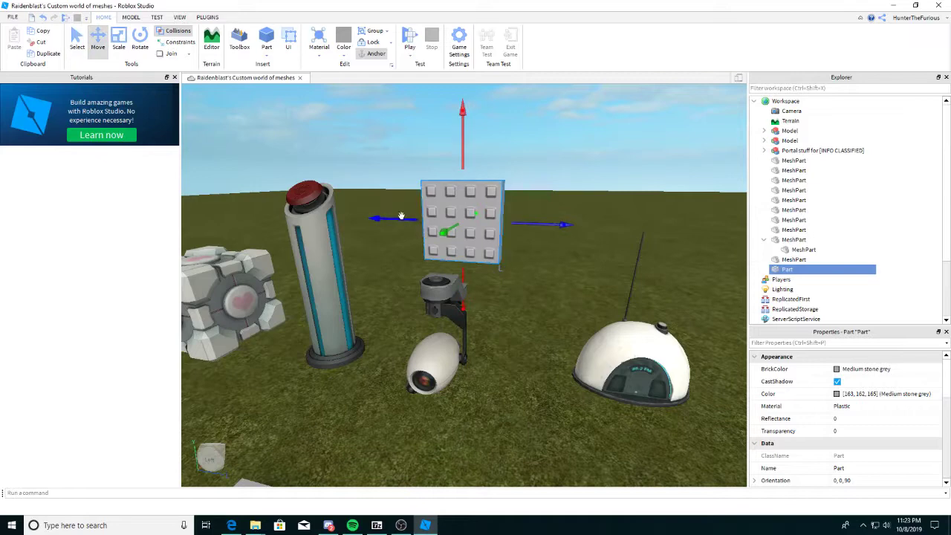
{"action": "left_click_drag", "start_coordinate": [402, 224], "coordinate": [387, 220]}
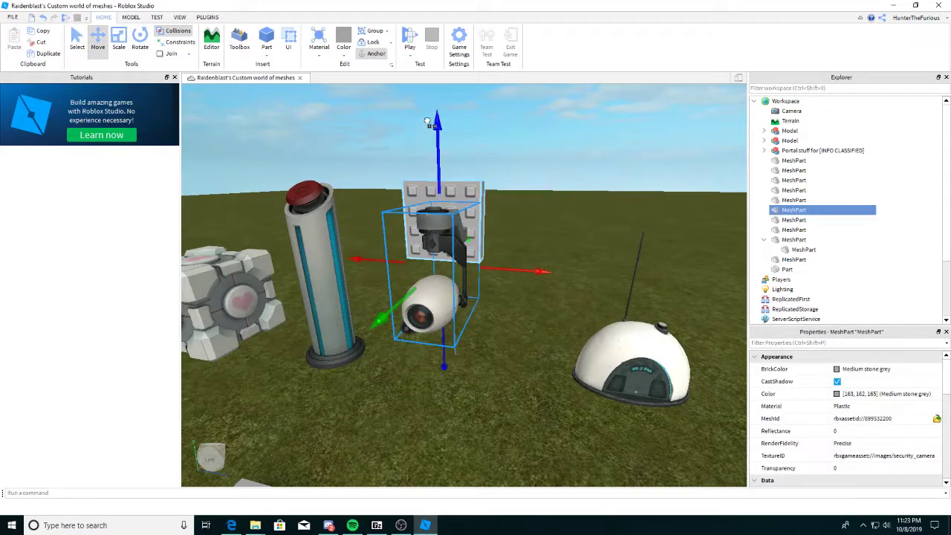
Look around the remaining mesh models on the grass terrain
{"action": "key", "text": "w"}
{"action": "key", "text": "d"}
{"action": "right_click_drag", "start_coordinate": [580, 261], "coordinate": [570, 285]}
{"action": "key", "text": "s"}
{"action": "key", "text": "a"}
{"action": "key", "text": "s"}
{"action": "key", "text": "a"}
{"action": "key", "text": "w"}
{"action": "key", "text": "d"}
{"action": "key", "text": "w"}
{"action": "key", "text": "s"}
{"action": "key", "text": "d"}
{"action": "key", "text": "w"}
{"action": "key", "text": "s"}
{"action": "right_click_drag", "start_coordinate": [411, 295], "coordinate": [411, 295]}
{"action": "key", "text": "s"}
{"action": "key", "text": "w"}
{"action": "key", "text": "s"}
{"action": "key", "text": "w"}
{"action": "key", "text": "s"}
{"action": "key", "text": "w"}
Bring the horned quad damage mesh into view and select it with the Scale tool
{"action": "right_click_drag", "start_coordinate": [474, 305], "coordinate": [480, 322]}
{"action": "key", "text": "d"}
{"action": "key", "text": "a"}
{"action": "key", "text": "s"}
{"action": "key", "text": "d"}
{"action": "key", "text": "a"}
{"action": "key", "text": "w"}
{"action": "left_click", "coordinate": [480, 318]}
{"action": "key", "text": "s"}
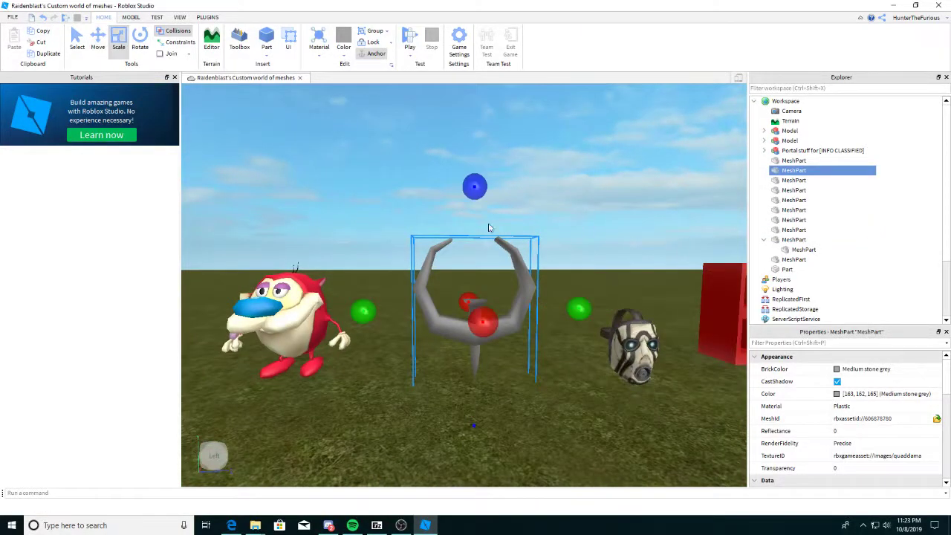
Deselect the horned mesh and look over the dragon medallion and the red cartoon character
{"action": "left_click", "coordinate": [559, 243]}
{"action": "key", "text": "w"}
{"action": "right_click_drag", "start_coordinate": [558, 242], "coordinate": [568, 253]}
{"action": "key", "text": "d"}
{"action": "key", "text": "a"}
{"action": "left_click", "coordinate": [559, 243]}
{"action": "key", "text": "s"}
{"action": "key", "text": "w"}
{"action": "left_click", "coordinate": [492, 264]}
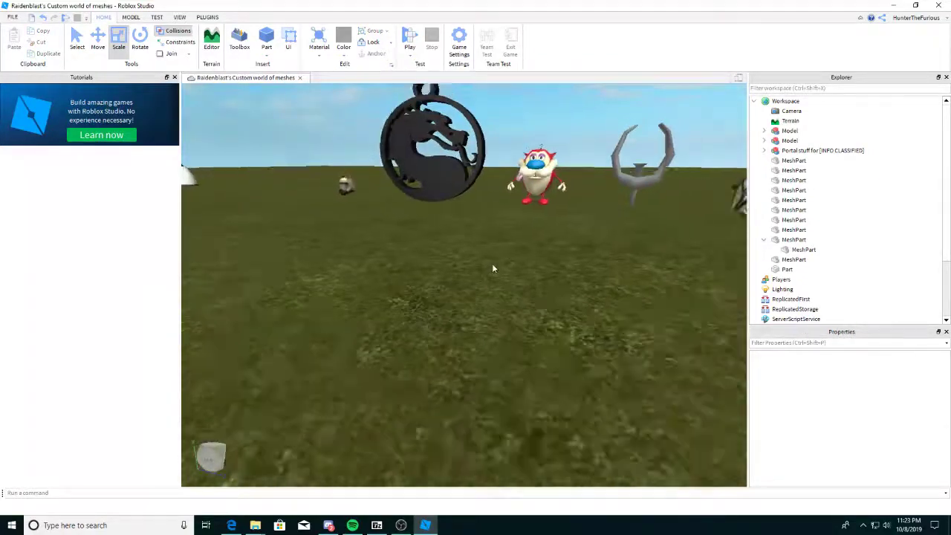
{"action": "key", "text": "s"}
{"action": "right_click_drag", "start_coordinate": [492, 265], "coordinate": [489, 236]}
{"action": "key", "text": "w"}
Return to the security camera mesh and select it with the Move tool
{"action": "left_click", "coordinate": [488, 232]}
{"action": "key", "text": "w"}
{"action": "key", "text": "s"}
{"action": "key", "text": "w"}
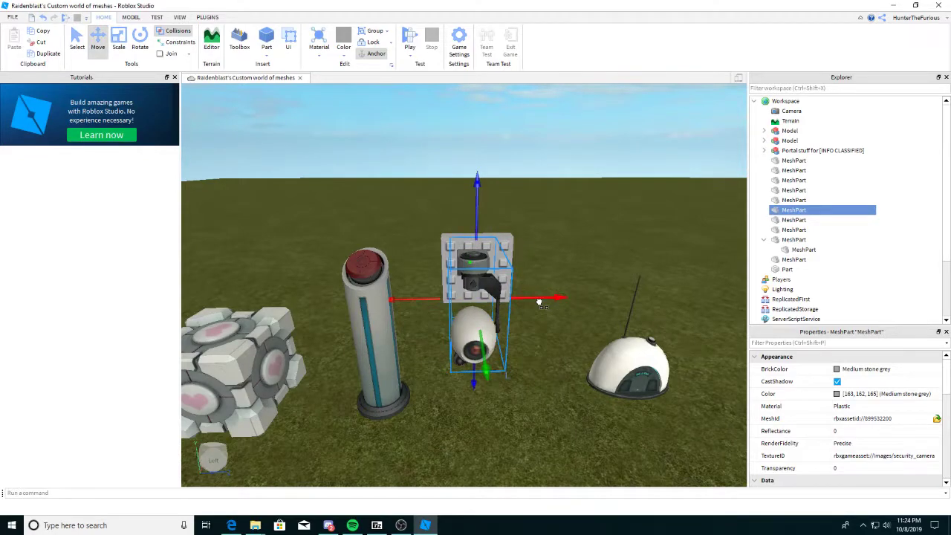
Inspect the block labelled "Portal stuff for [INFO CLASSIFIED]" in front of the pedestal and clear the selection
{"action": "key", "text": "w"}
{"action": "key", "text": "a"}
{"action": "right_click_drag", "start_coordinate": [542, 336], "coordinate": [551, 330]}
{"action": "key", "text": "d"}
{"action": "key", "text": "w"}
{"action": "key", "text": "s"}
{"action": "key", "text": "w"}
{"action": "key", "text": "d"}
{"action": "key", "text": "w"}
{"action": "key", "text": "w"}
{"action": "key", "text": "w"}
{"action": "key", "text": "w"}
{"action": "key", "text": "w"}
{"action": "key", "text": "w"}
{"action": "key", "text": "w"}
{"action": "left_click", "coordinate": [519, 327]}
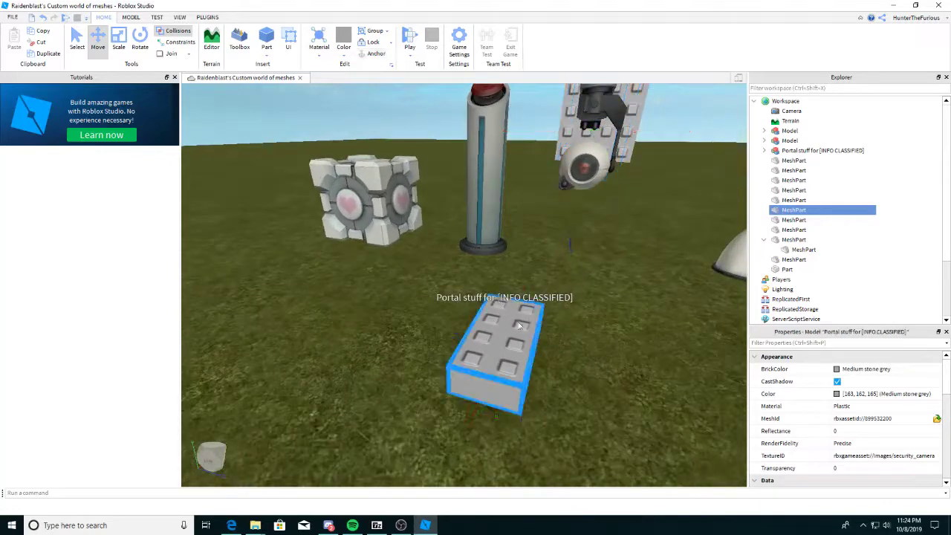
{"action": "right_click", "coordinate": [591, 321]}
{"action": "left_click", "coordinate": [168, 106]}
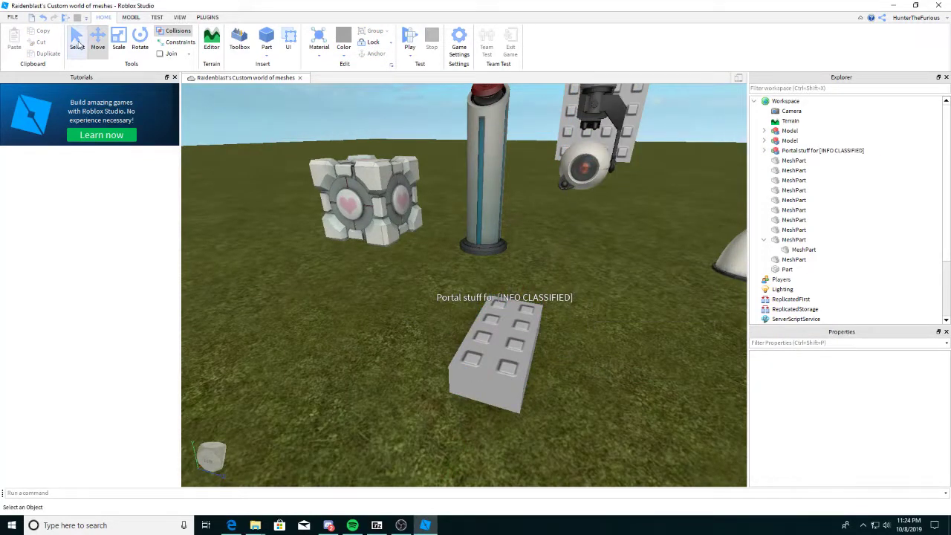
Delete the "Portal stuff for [INFO CLASSIFIED]" label block from the grass with the Select tool
{"action": "right_click_drag", "start_coordinate": [563, 279], "coordinate": [565, 278]}
{"action": "key", "text": "w"}
{"action": "key", "text": "s"}
{"action": "key", "text": "a"}
{"action": "key", "text": "w"}
{"action": "key", "text": "d"}
{"action": "key", "text": "w"}
{"action": "key", "text": "w"}
{"action": "key", "text": "w"}
{"action": "right_click_drag", "start_coordinate": [555, 341], "coordinate": [555, 341]}
{"action": "key", "text": "w"}
{"action": "key", "text": "w"}
{"action": "key", "text": "w"}
{"action": "left_click", "coordinate": [575, 312]}
{"action": "key", "text": "Delete"}
View the cube, pedestal, security camera and radio meshes together, and switch to OBS
{"action": "right_click_drag", "start_coordinate": [521, 306], "coordinate": [521, 307]}
{"action": "key", "text": "w"}
{"action": "key", "text": "w"}
{"action": "key", "text": "w"}
{"action": "key", "text": "s"}
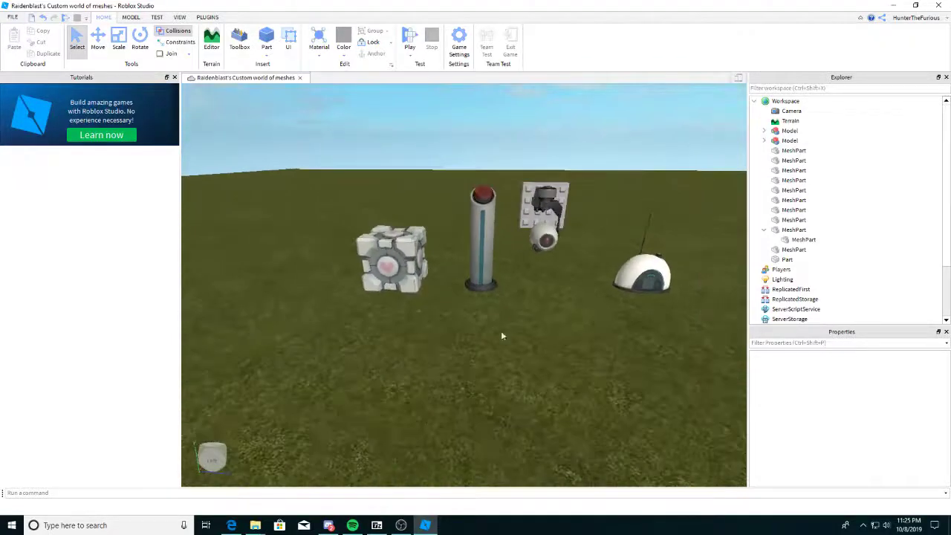
{"action": "left_click", "coordinate": [402, 525]}
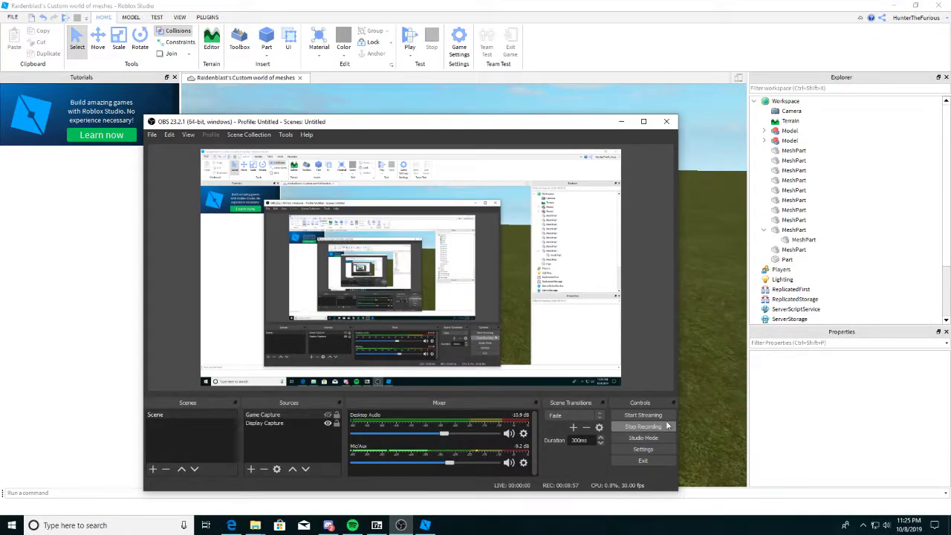